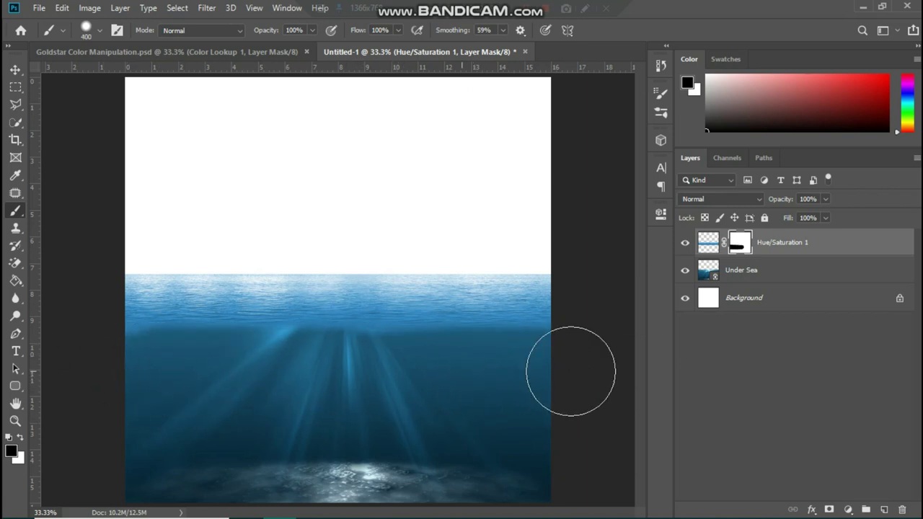
# Step: Add a colorizing Hue/Saturation adjustment above the Under Sea layer with hue 206 and slightly raised saturation
pyautogui.click(15, 69)
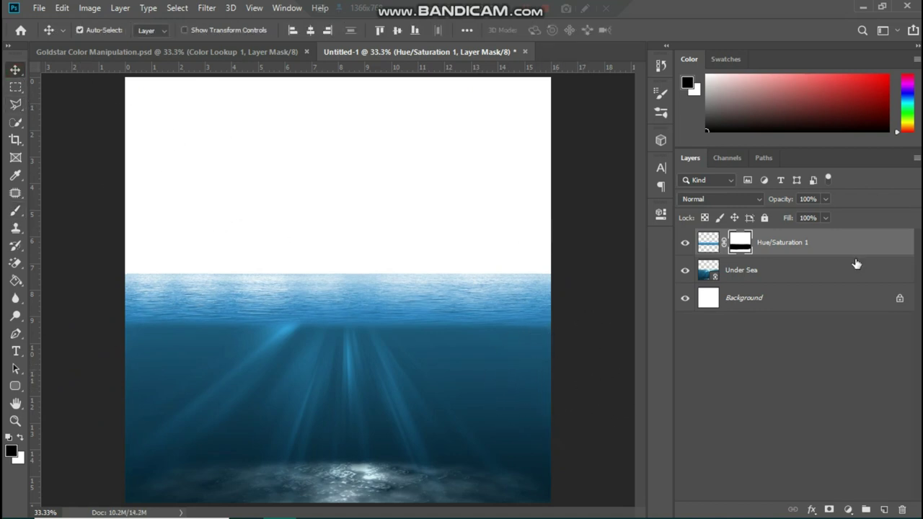
pyautogui.click(857, 267)
pyautogui.click(861, 511)
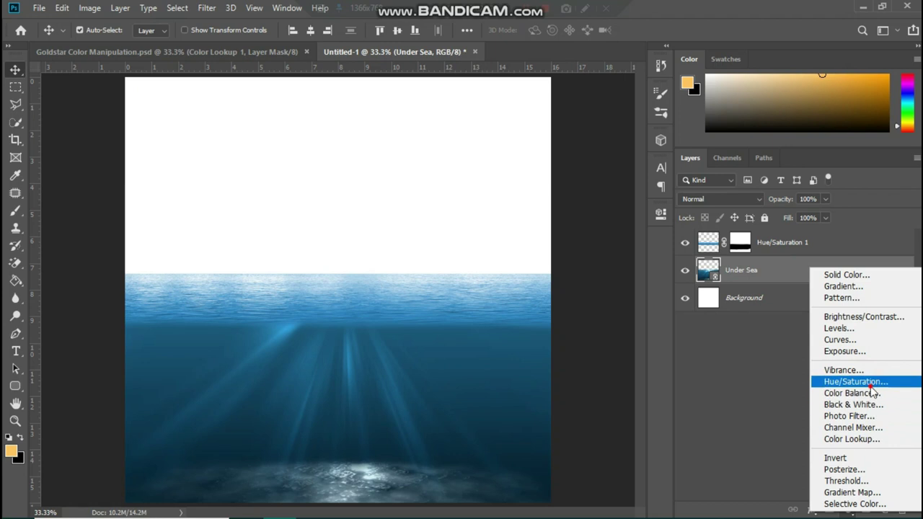
pyautogui.click(835, 382)
pyautogui.click(531, 376)
pyautogui.moveTo(546, 307); pyautogui.dragTo(556, 305)
pyautogui.moveTo(504, 332); pyautogui.dragTo(508, 333)
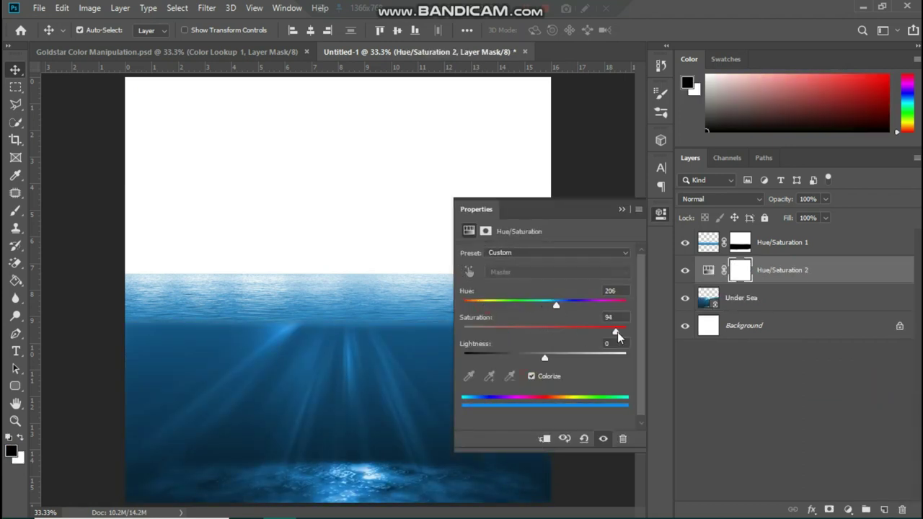
# Step: Clip the new Hue/Saturation adjustment to the Under Sea layer and merge the two into one layer
pyautogui.click(787, 268)
pyautogui.keyDown('alt'); pyautogui.click(720, 283); pyautogui.keyUp('alt')
pyautogui.keyDown('ctrl'); pyautogui.click(850, 300); pyautogui.keyUp('ctrl')
pyautogui.hotkey('ctrl', 'e')
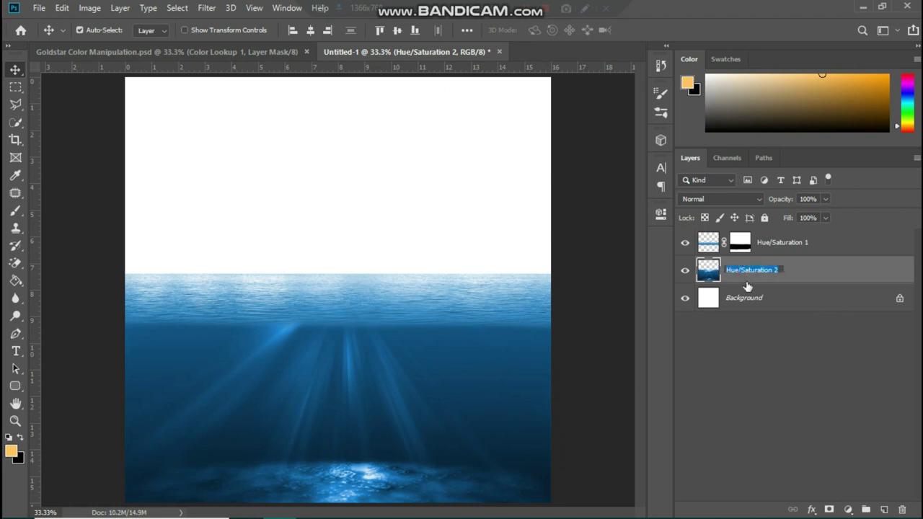
# Step: Rename the merged underwater layer as Under Ocean and the water surface layer as Ocean
pyautogui.write('ean')
pyautogui.doubleClick(786, 245)
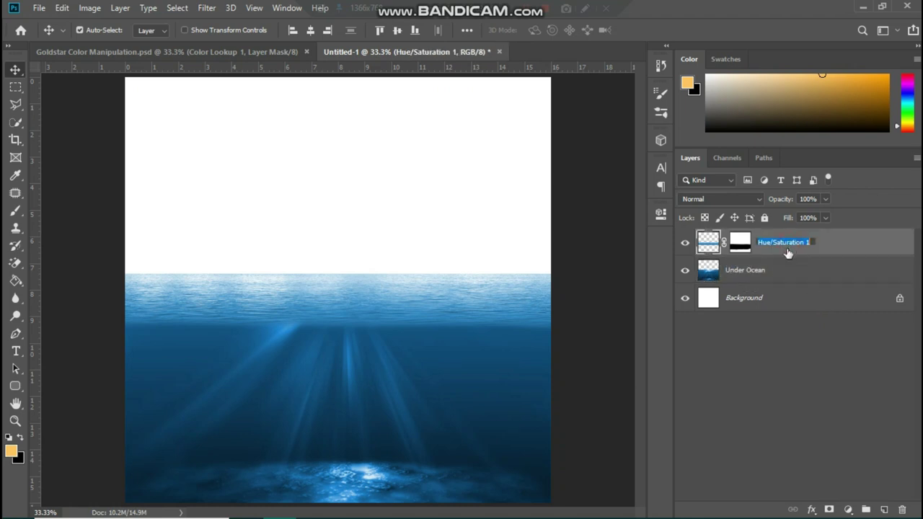
pyautogui.press('Return')
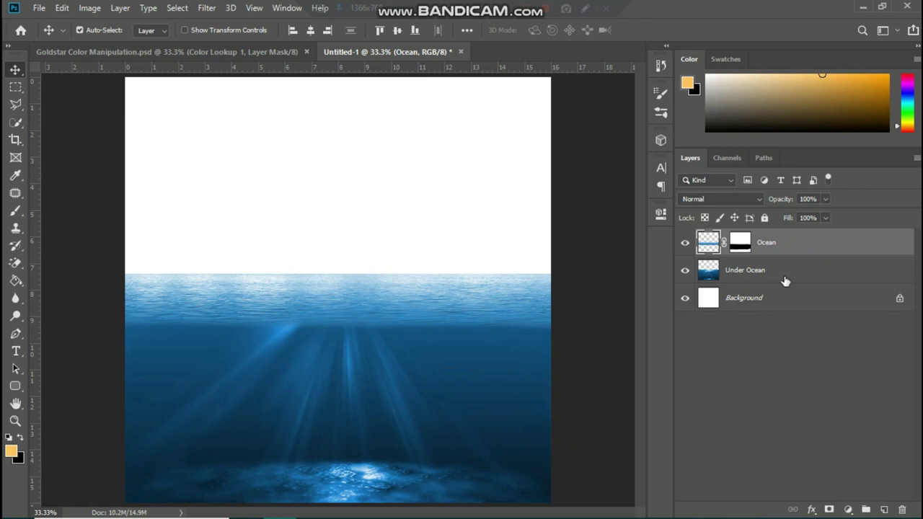
pyautogui.click(39, 9)
pyautogui.click(130, 275)
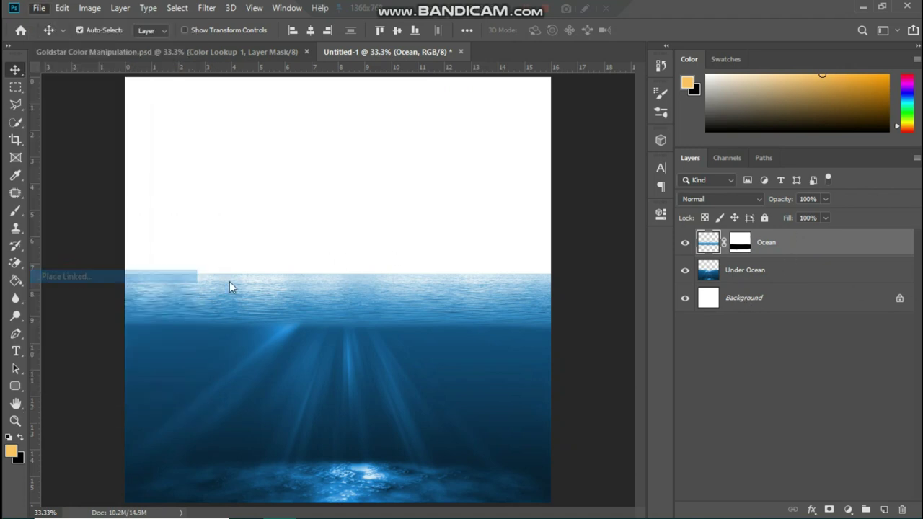
pyautogui.click(546, 173)
pyautogui.press('i')
pyautogui.doubleClick(375, 339)
pyautogui.click(518, 29)
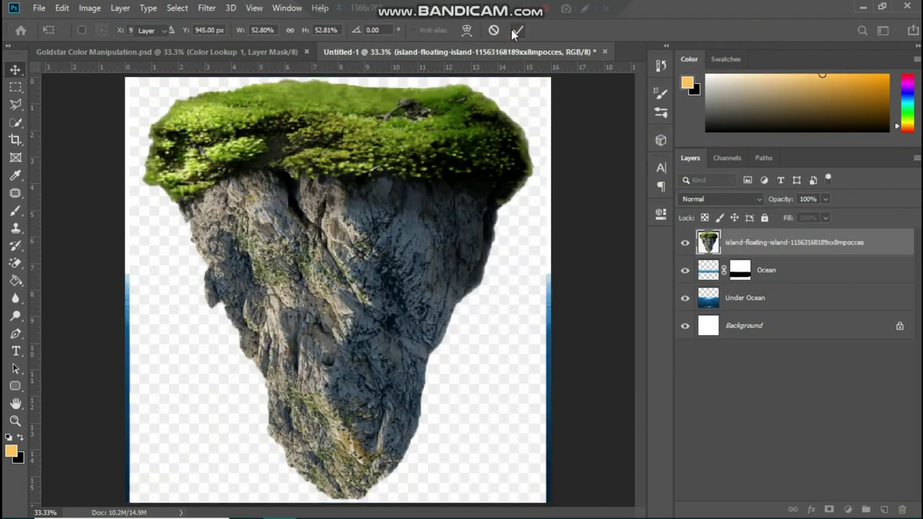
# Step: Select the floating island with automatic subject selection and mask out its checkered background
pyautogui.press('w')
pyautogui.click(348, 30)
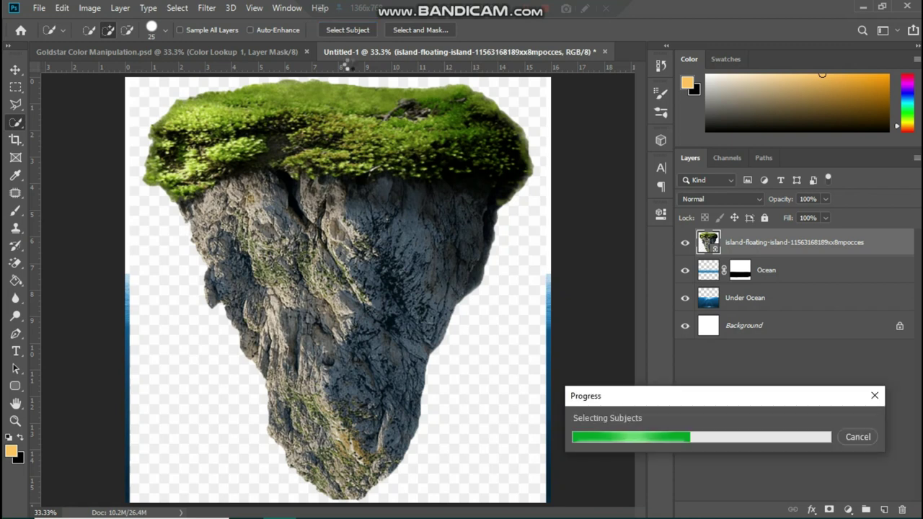
pyautogui.click(830, 509)
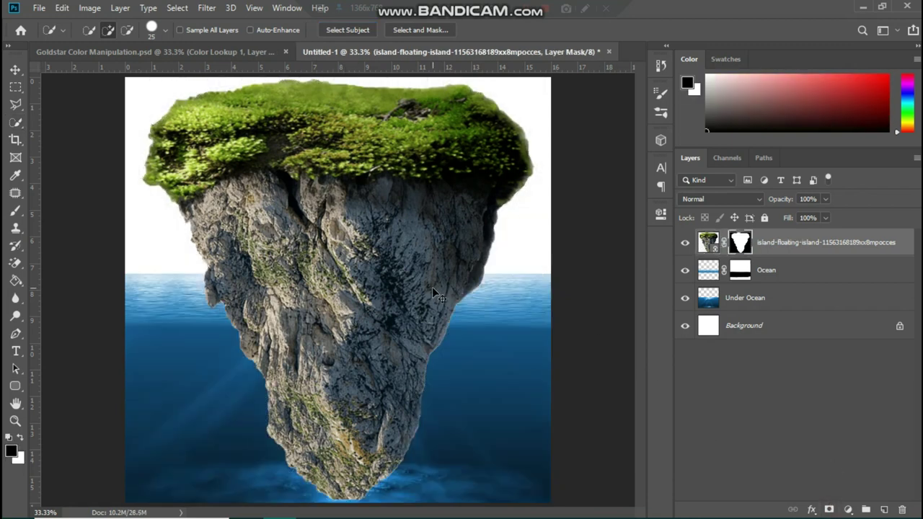
# Step: Scale the masked island down and position it near the canvas centre, with its grass at the waterline and its rock underwater
pyautogui.hotkey('ctrl', 't')
pyautogui.moveTo(546, 78); pyautogui.dragTo(366, 260)
pyautogui.moveTo(252, 330); pyautogui.dragTo(352, 278)
pyautogui.moveTo(466, 208); pyautogui.dragTo(419, 256)
pyautogui.moveTo(348, 310); pyautogui.dragTo(362, 327)
pyautogui.moveTo(243, 467); pyautogui.dragTo(260, 452)
pyautogui.moveTo(432, 451); pyautogui.dragTo(420, 438)
pyautogui.moveTo(373, 385); pyautogui.dragTo(370, 406)
pyautogui.click(651, 30)
# Step: Convert the masked island layer to a smart object and duplicate it
pyautogui.rightClick(729, 243)
pyautogui.rightClick(893, 244)
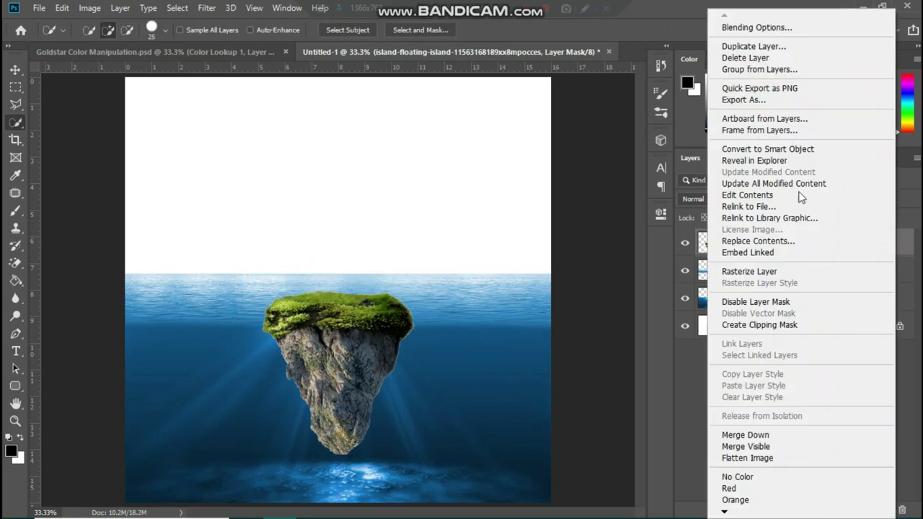
pyautogui.click(799, 148)
pyautogui.hotkey('ctrl', 'j')
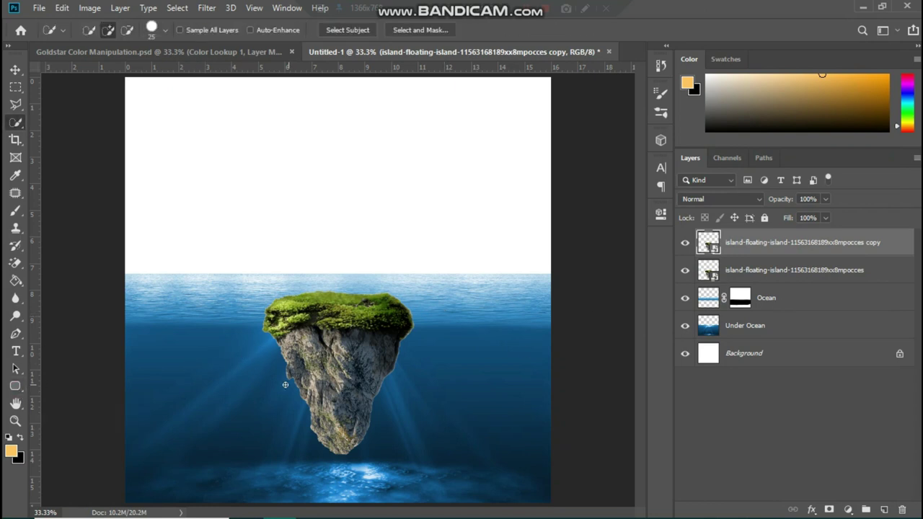
# Step: Quick-select the island on the duplicate layer and subtract the grassy top so only the rock is selected
pyautogui.moveTo(260, 339); pyautogui.dragTo(377, 339)
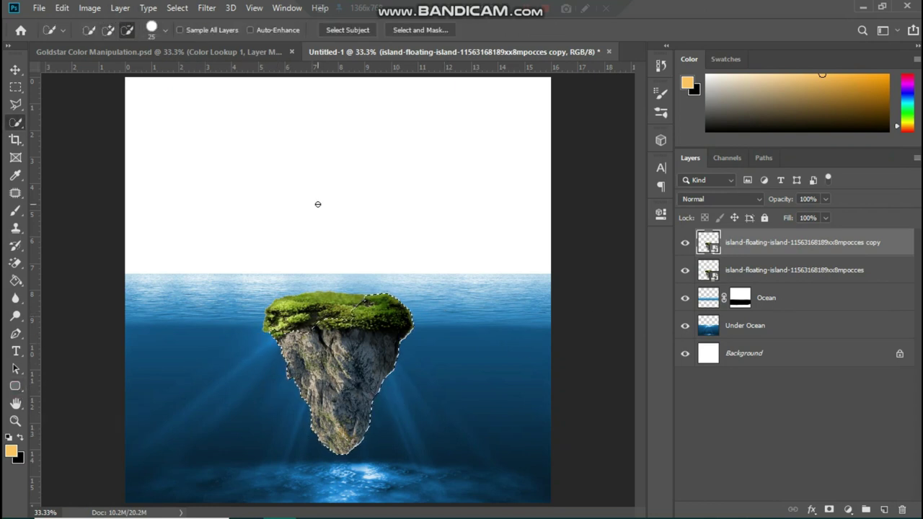
pyautogui.moveTo(370, 300)
pyautogui.mouseDown()
pyautogui.moveTo(404, 307)
pyautogui.moveTo(317, 310)
pyautogui.moveTo(289, 346)
pyautogui.moveTo(277, 345)
pyautogui.mouseUp()
pyautogui.press('alt')
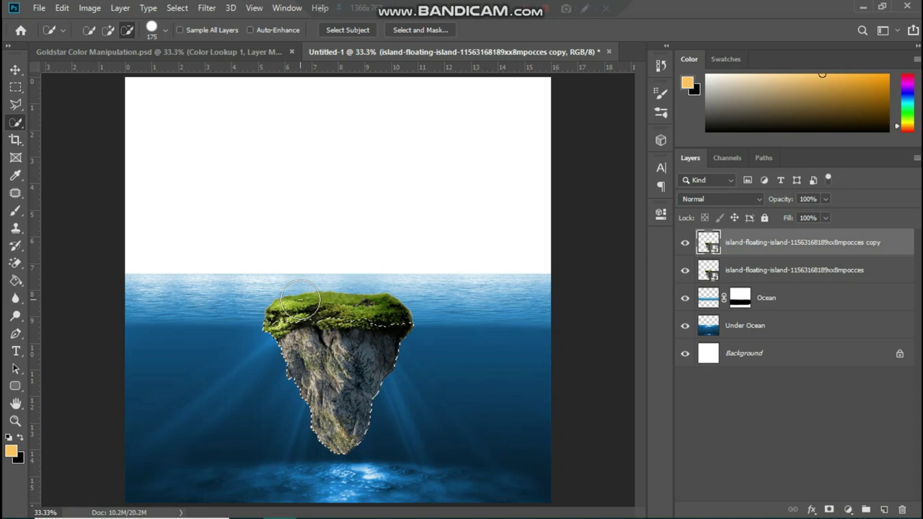
# Step: Create a new empty layer above the island copy, keeping the rock selection active
pyautogui.rightClick(344, 387)
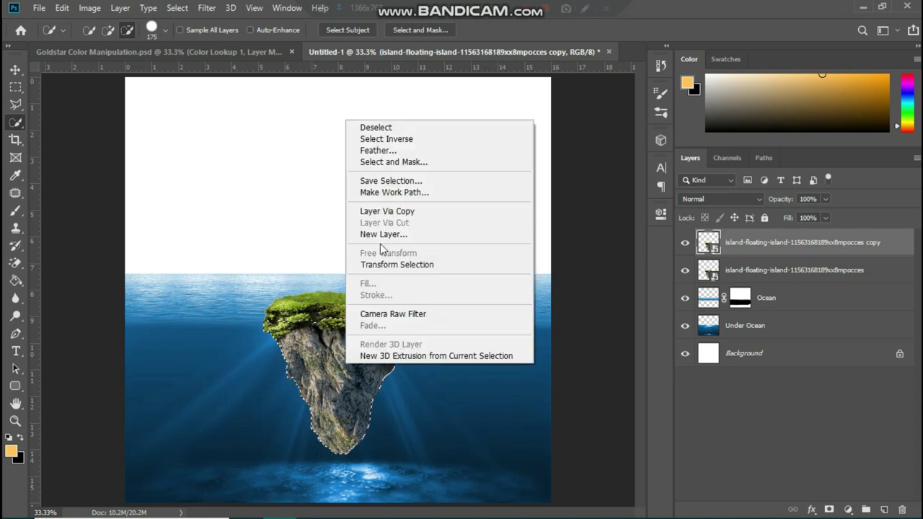
pyautogui.click(382, 238)
pyautogui.click(587, 151)
pyautogui.rightClick(358, 337)
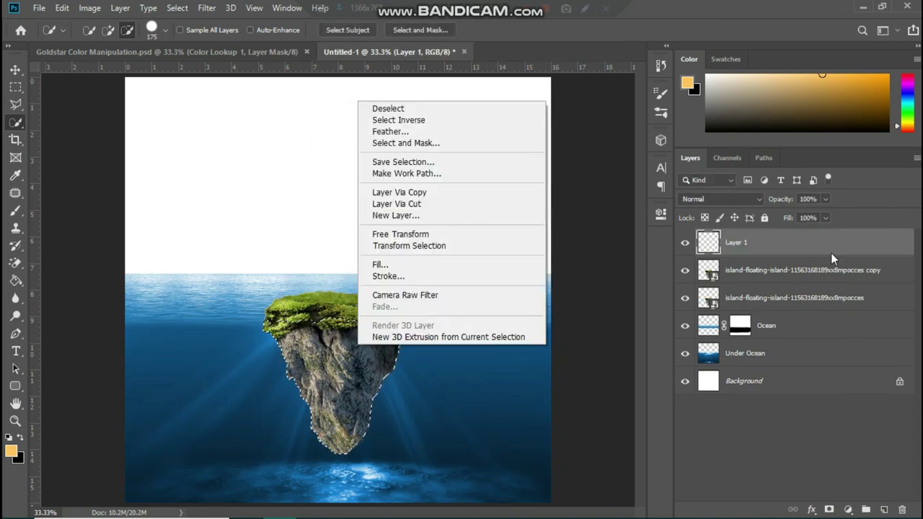
pyautogui.click(831, 269)
pyautogui.rightClick(351, 339)
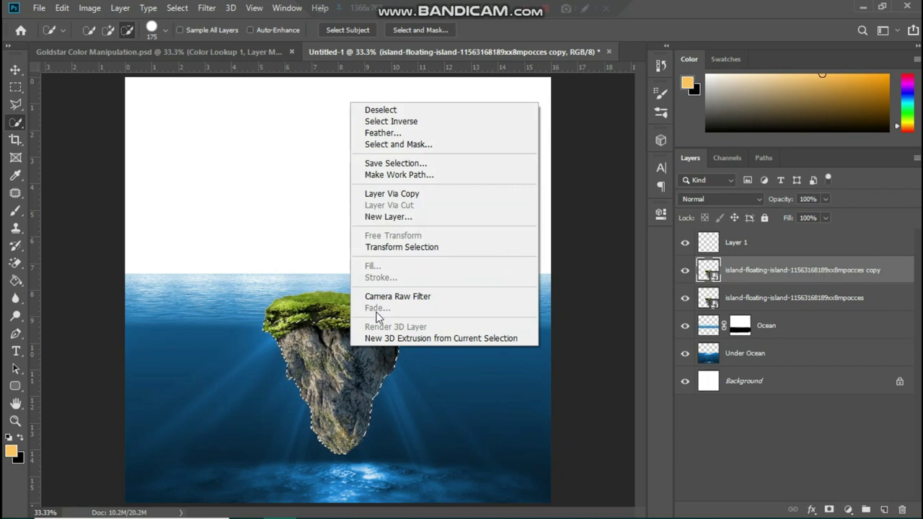
pyautogui.click(743, 246)
pyautogui.rightClick(351, 357)
pyautogui.click(441, 213)
pyautogui.click(443, 210)
pyautogui.click(831, 270)
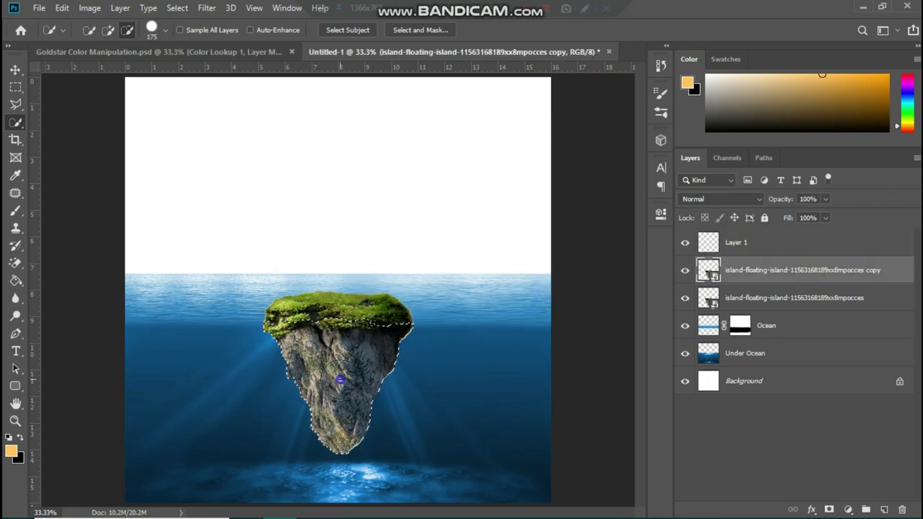
pyautogui.rightClick(343, 347)
pyautogui.click(292, 346)
pyautogui.click(743, 245)
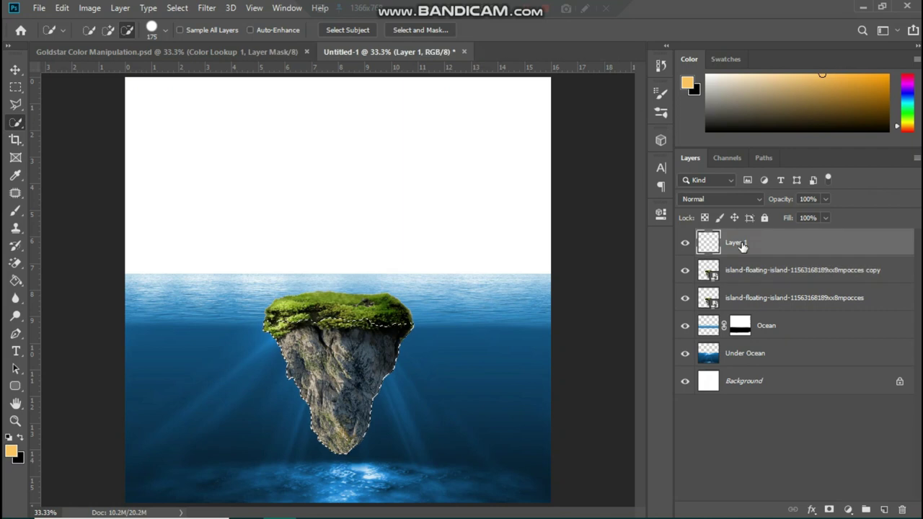
# Step: Copy the selected rock from the island copy into Layer 1 and move that layer below Under Ocean
pyautogui.click(744, 280)
pyautogui.hotkey('ctrl', 'c')
pyautogui.click(744, 249)
pyautogui.hotkey('ctrl', 'v')
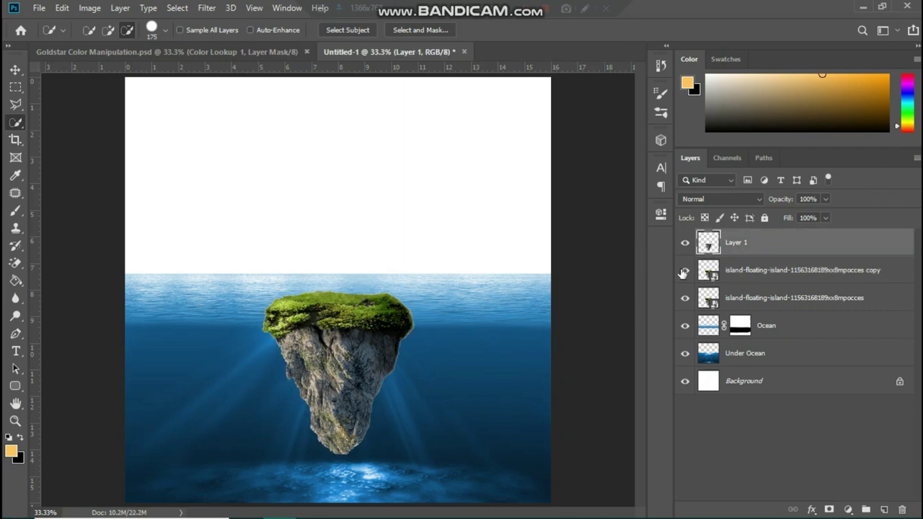
pyautogui.moveTo(786, 245); pyautogui.dragTo(789, 370)
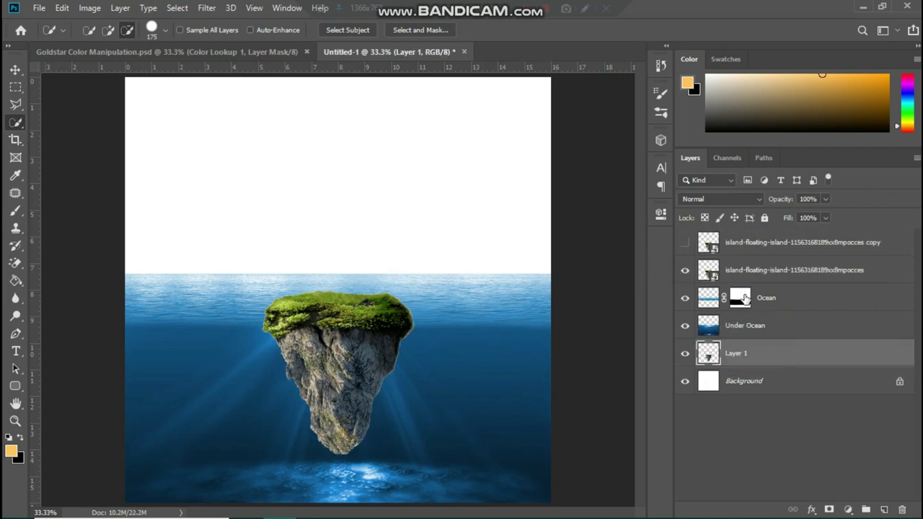
# Step: Mask the rock out of the original island layer so that only the grassy top shows
pyautogui.click(765, 271)
pyautogui.click(830, 510)
pyautogui.hotkey('ctrl', 'z')
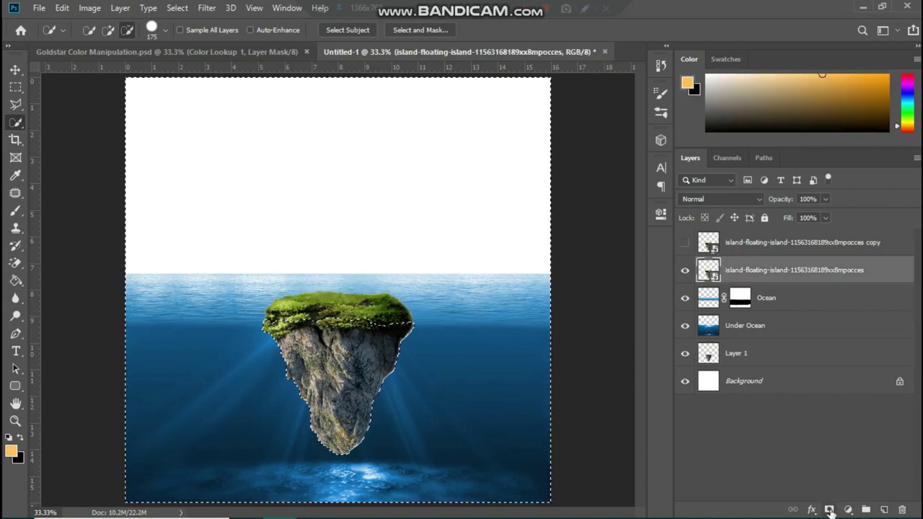
pyautogui.keyDown('alt'); pyautogui.click(829, 509); pyautogui.keyUp('alt')
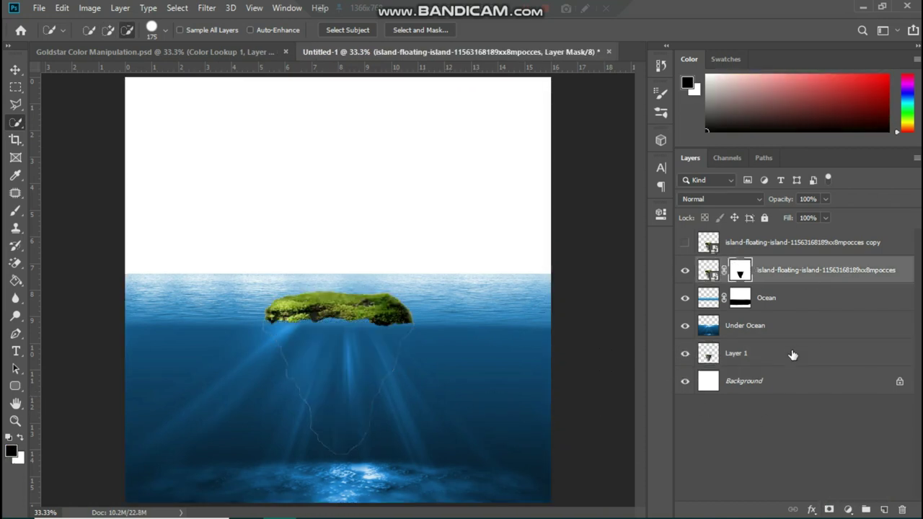
# Step: Move Layer 1 directly above the Ocean layer and set its blend mode to Soft Light
pyautogui.moveTo(791, 354); pyautogui.dragTo(798, 294)
pyautogui.click(754, 200)
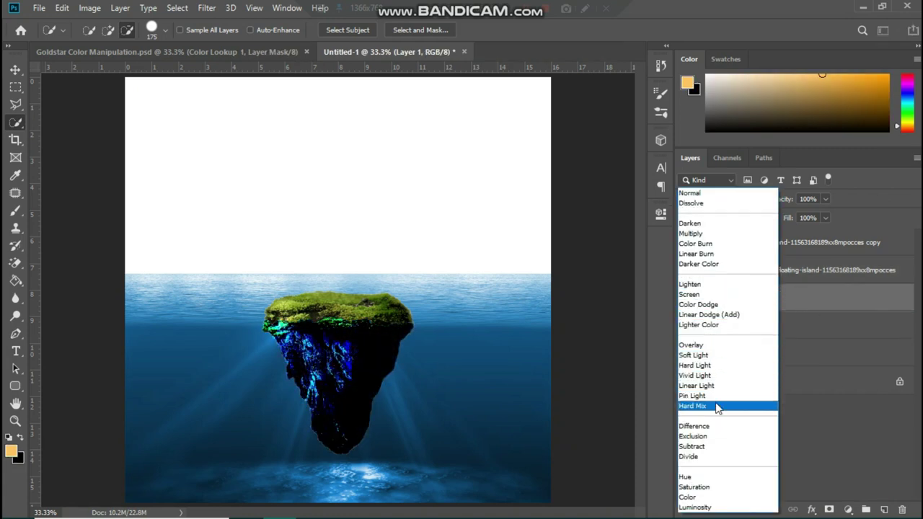
pyautogui.click(710, 356)
# Step: Try to trim the rock's edge by contracting a selection loaded from Layer 1, and deselect
pyautogui.keyDown('ctrl'); pyautogui.click(710, 302); pyautogui.keyUp('ctrl')
pyautogui.click(177, 8)
pyautogui.moveTo(257, 198)
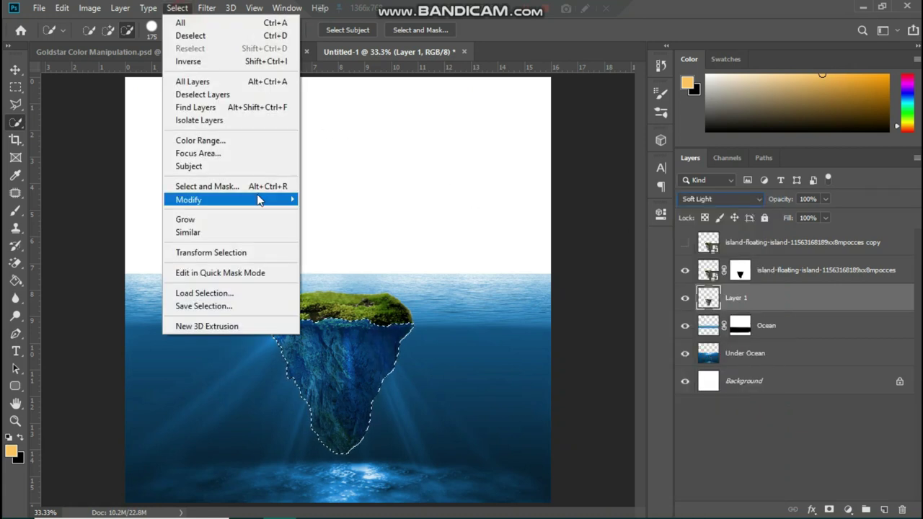
pyautogui.click(321, 242)
pyautogui.click(523, 272)
pyautogui.hotkey('ctrl', 'd')
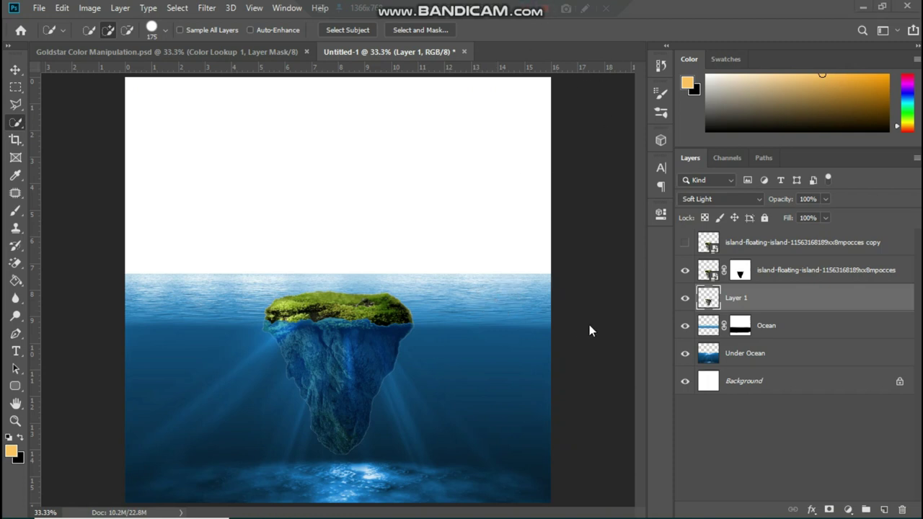
# Step: Try to clean the grassy island layer's edge by contracting a selection loaded from it, and deselect
pyautogui.click(689, 300)
pyautogui.click(686, 272)
pyautogui.click(686, 272)
pyautogui.keyDown('ctrl'); pyautogui.click(709, 265); pyautogui.keyUp('ctrl')
pyautogui.click(182, 8)
pyautogui.moveTo(190, 200)
pyautogui.click(345, 240)
pyautogui.click(518, 269)
pyautogui.hotkey('ctrl', 'd')
# Step: Convert the masked grassy island layer to a smart object
pyautogui.click(686, 272)
pyautogui.click(686, 271)
pyautogui.rightClick(888, 278)
pyautogui.click(814, 229)
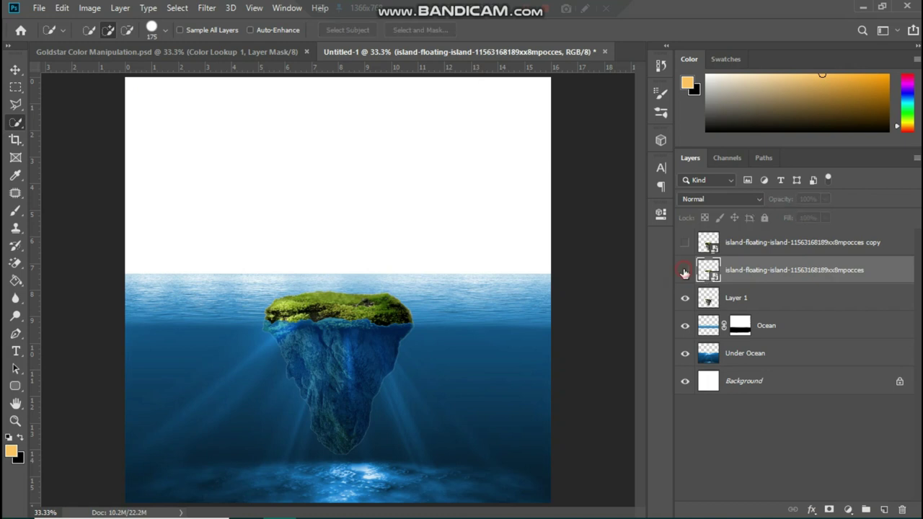
# Step: Try contracting the reloaded rock outline selection twice while the grassy island smart object is active, and deselect
pyautogui.keyDown('ctrl'); pyautogui.click(709, 270); pyautogui.keyUp('ctrl')
pyautogui.click(177, 7)
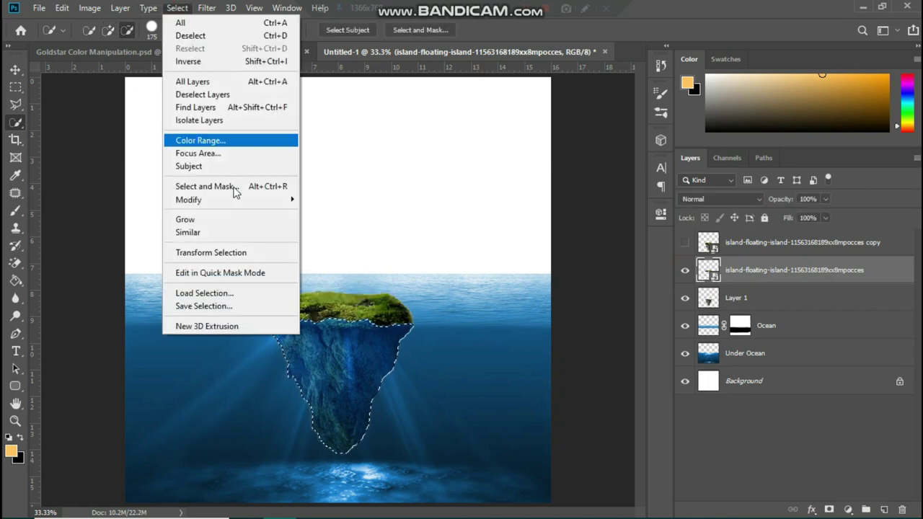
pyautogui.click(319, 238)
pyautogui.click(528, 272)
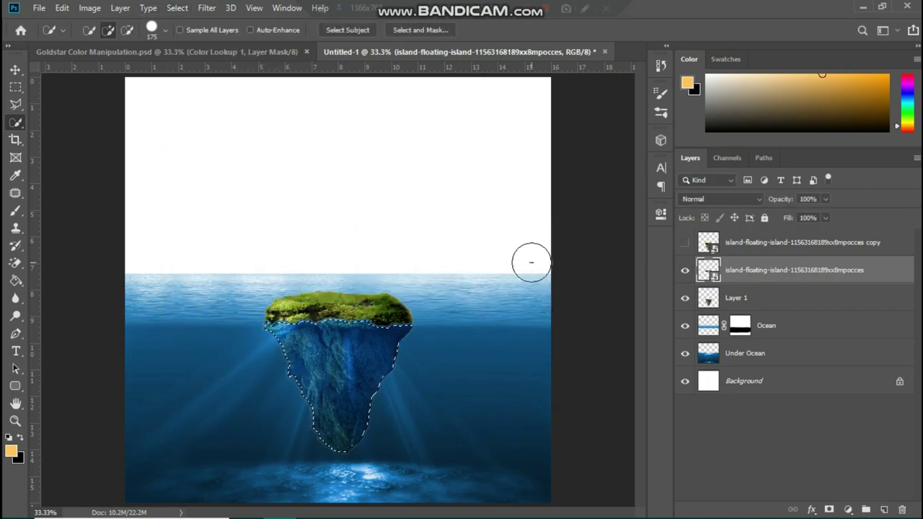
pyautogui.click(177, 7)
pyautogui.click(319, 238)
pyautogui.click(512, 272)
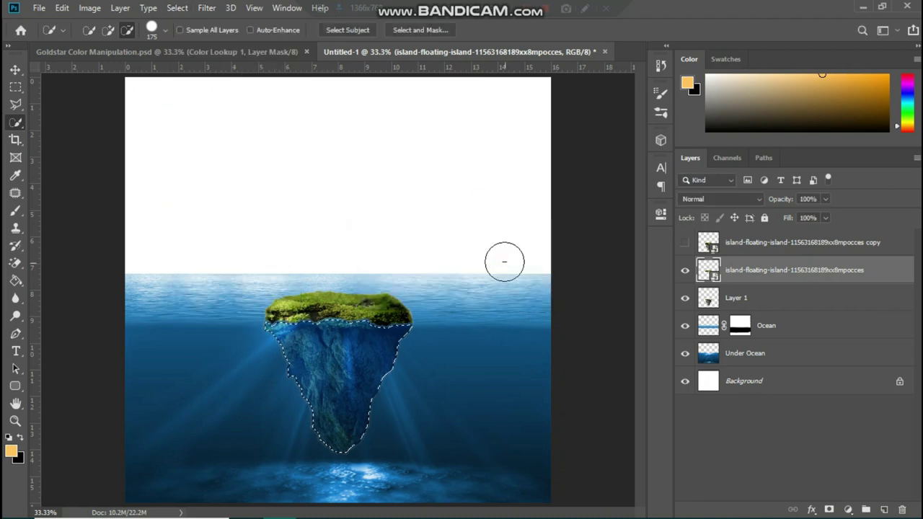
pyautogui.hotkey('ctrl', 'd')
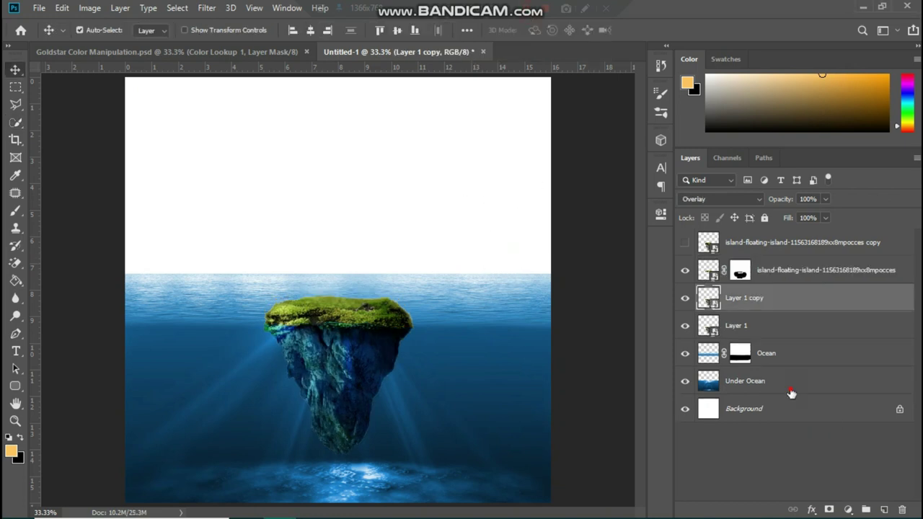
# Step: Add a Brightness/Contrast adjustment clipped to the Under Ocean layer, lowering its brightness and strongly raising its contrast
pyautogui.click(745, 381)
pyautogui.click(849, 510)
pyautogui.click(849, 317)
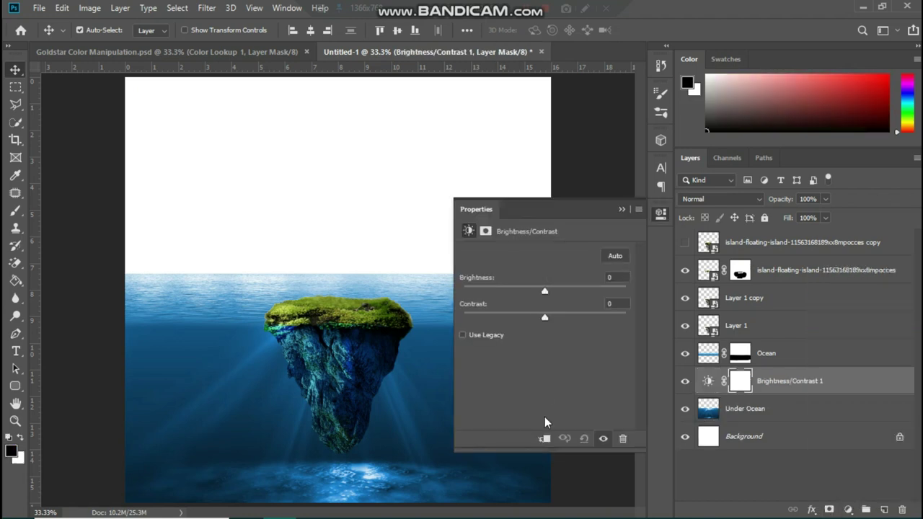
pyautogui.moveTo(529, 318); pyautogui.dragTo(608, 318)
pyautogui.moveTo(539, 292)
pyautogui.mouseDown()
pyautogui.moveTo(517, 292)
pyautogui.moveTo(528, 296)
pyautogui.mouseUp()
pyautogui.click(878, 405)
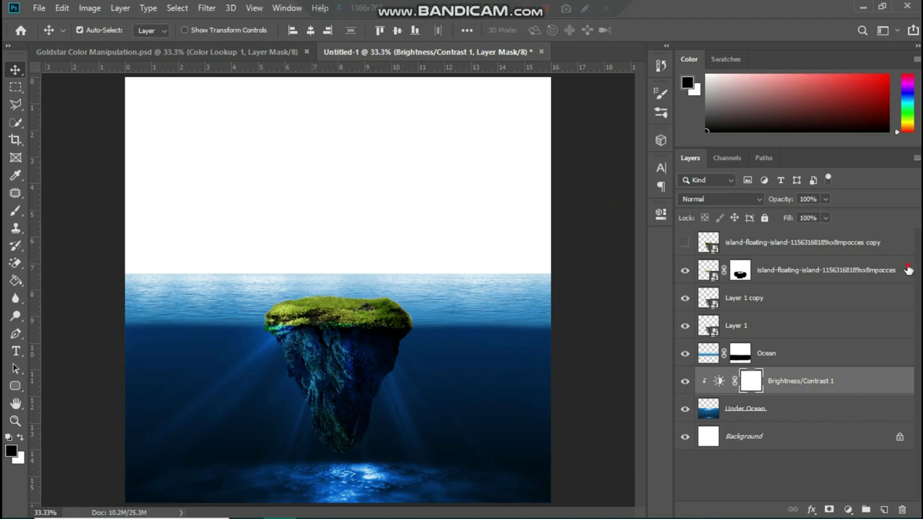
# Step: Delete the hidden island copy and add a clipped Brightness/Contrast adjustment with slightly lower brightness and raised contrast to the grassy island layer
pyautogui.click(906, 245)
pyautogui.press('Delete')
pyautogui.click(848, 510)
pyautogui.click(854, 313)
pyautogui.click(541, 439)
pyautogui.moveTo(545, 291); pyautogui.dragTo(540, 291)
pyautogui.moveTo(488, 318); pyautogui.dragTo(555, 319)
pyautogui.click(622, 210)
# Step: Group all the island layers together and open the group's name for editing
pyautogui.keyDown('shift'); pyautogui.click(830, 321); pyautogui.keyUp('shift')
pyautogui.hotkey('ctrl', 'g')
pyautogui.doubleClick(732, 236)
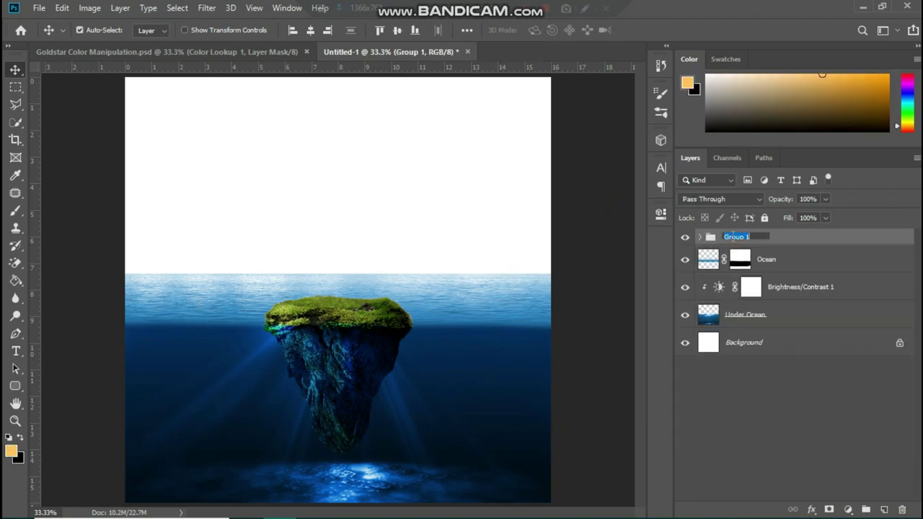
# Step: Name the layer group ROCK and place green-apple-all_02 above it as a linked image scaled to 56.52%
pyautogui.click(39, 8)
pyautogui.click(79, 302)
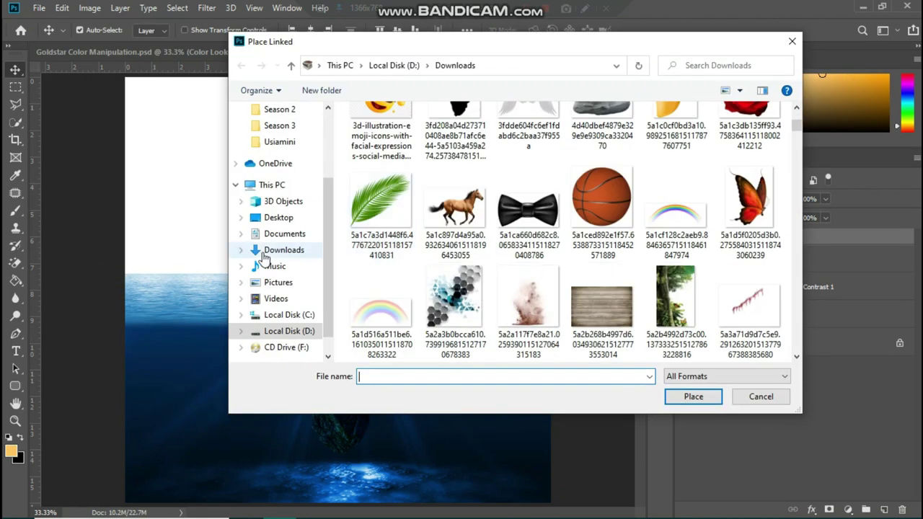
pyautogui.scroll(1, 279, 145)
pyautogui.click(283, 283)
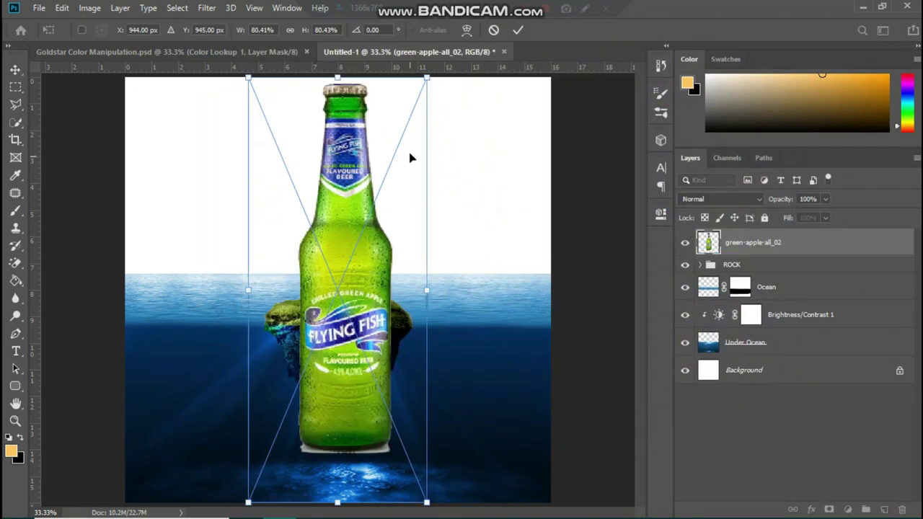
pyautogui.moveTo(429, 501); pyautogui.dragTo(376, 369)
pyautogui.moveTo(311, 300); pyautogui.dragTo(338, 341)
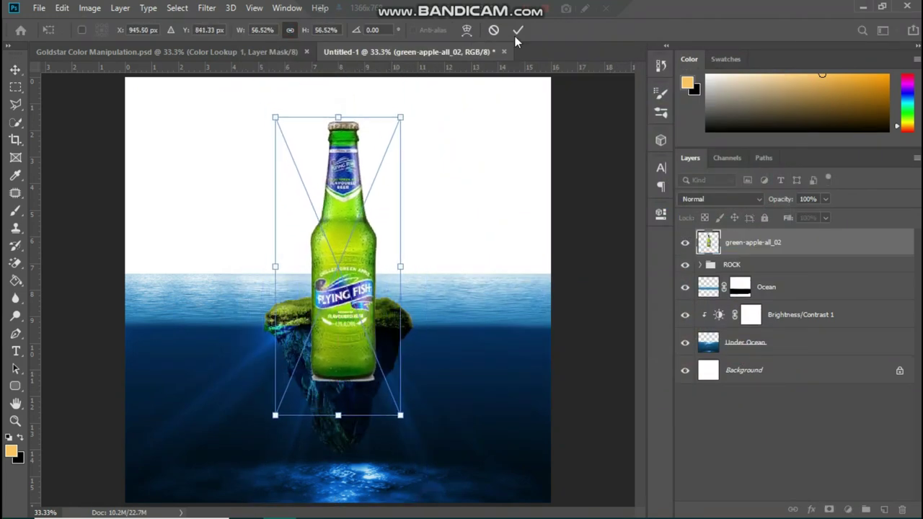
pyautogui.click(518, 30)
# Step: Move the Under Ocean layer, its Brightness/Contrast adjustment, the Ocean layer and the ROCK group down together on the canvas
pyautogui.click(861, 342)
pyautogui.keyDown('shift'); pyautogui.click(865, 320); pyautogui.keyUp('shift')
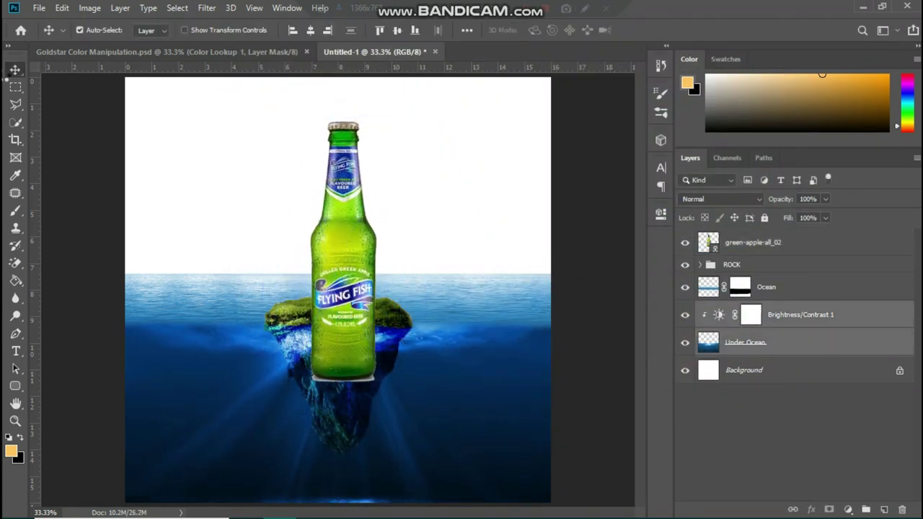
pyautogui.click(794, 287)
pyautogui.hotkey('ctrl', 't')
pyautogui.moveTo(416, 292); pyautogui.dragTo(415, 336)
pyautogui.press('Escape')
pyautogui.keyDown('shift'); pyautogui.click(793, 265); pyautogui.keyUp('shift')
pyautogui.hotkey('ctrl', 't')
pyautogui.moveTo(460, 297); pyautogui.dragTo(463, 333)
pyautogui.click(651, 31)
# Step: Enlarge the ROCK group slightly and nudge the bottle down onto the island
pyautogui.click(794, 265)
pyautogui.hotkey('ctrl', 't')
pyautogui.moveTo(299, 34); pyautogui.dragTo(303, 35)
pyautogui.click(653, 29)
pyautogui.click(650, 30)
pyautogui.moveTo(354, 321)
pyautogui.mouseDown()
pyautogui.moveTo(340, 321)
pyautogui.moveTo(354, 326)
pyautogui.mouseUp()
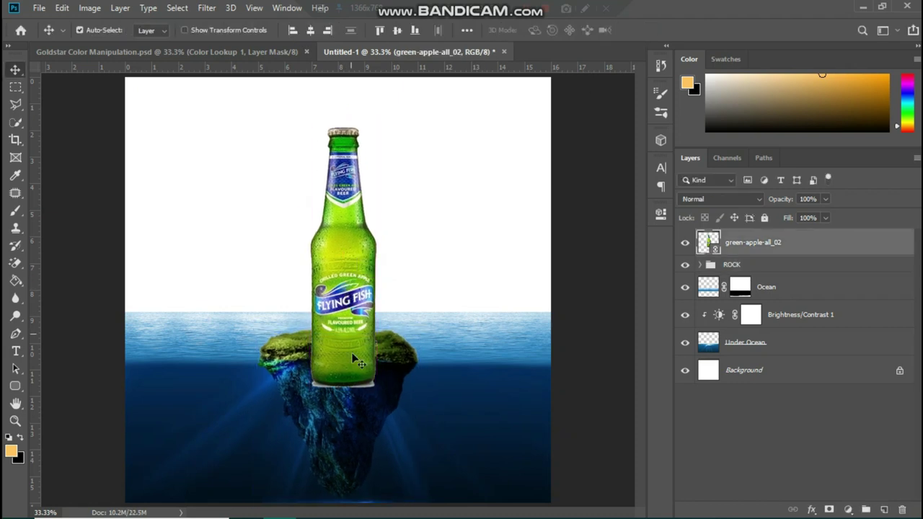
# Step: Expand the ROCK group and hide the grassy island layer and the bottle layer
pyautogui.click(700, 265)
pyautogui.click(685, 314)
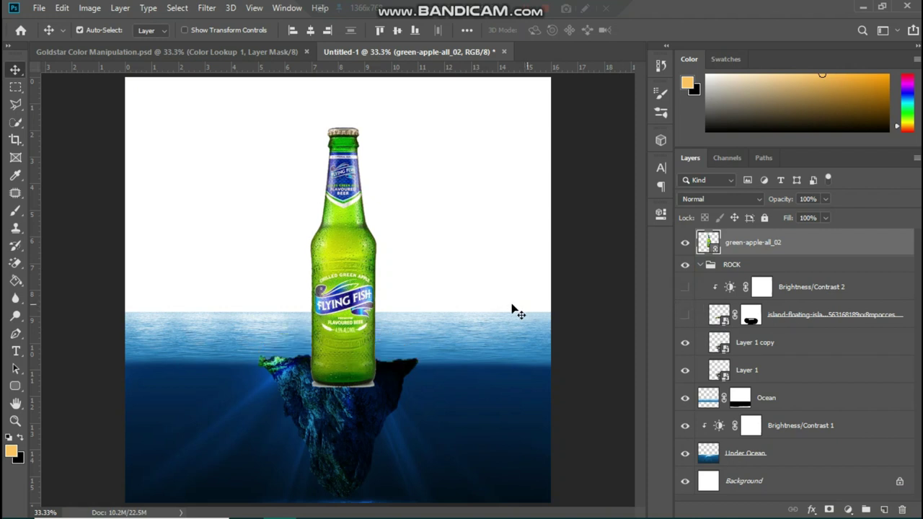
pyautogui.click(685, 242)
# Step: Place the grey stone image as a linked layer and scale it down to sit on top of the underwater rock
pyautogui.click(39, 8)
pyautogui.click(72, 290)
pyautogui.scroll(1, 266, 236)
pyautogui.click(287, 131)
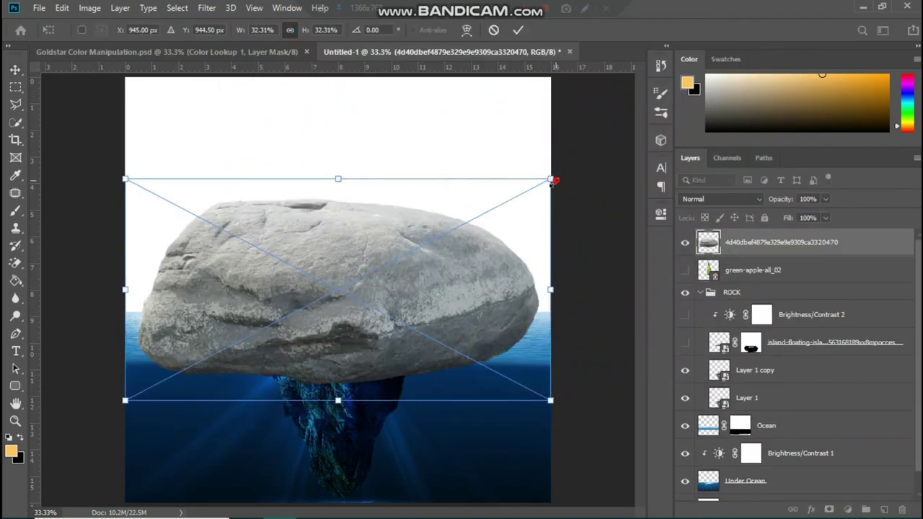
pyautogui.moveTo(554, 181); pyautogui.dragTo(356, 360)
# Step: Warp the stone so its ends stretch over both sides of the rock's top, and position it there
pyautogui.rightClick(310, 359)
pyautogui.click(333, 270)
pyautogui.moveTo(276, 384); pyautogui.dragTo(255, 385)
pyautogui.moveTo(296, 384); pyautogui.dragTo(272, 384)
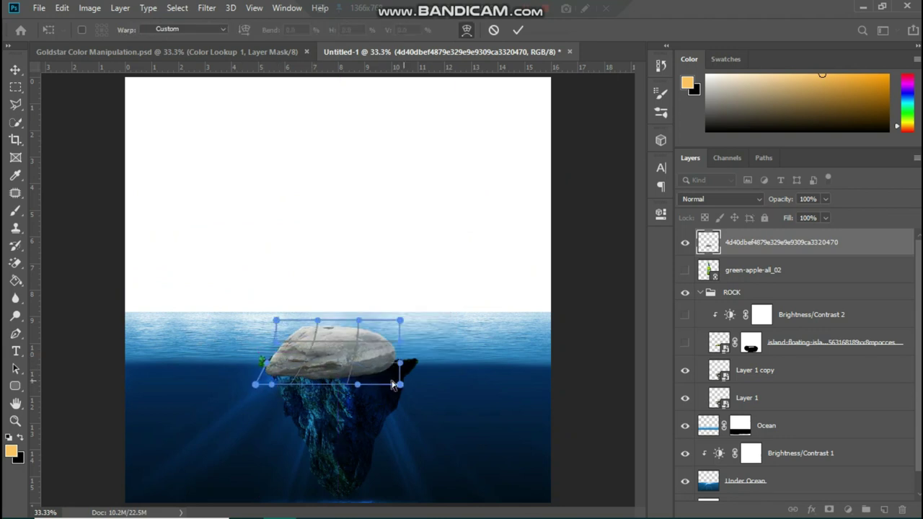
pyautogui.moveTo(400, 363); pyautogui.dragTo(463, 364)
pyautogui.moveTo(321, 326); pyautogui.dragTo(297, 345)
pyautogui.moveTo(372, 377); pyautogui.dragTo(352, 387)
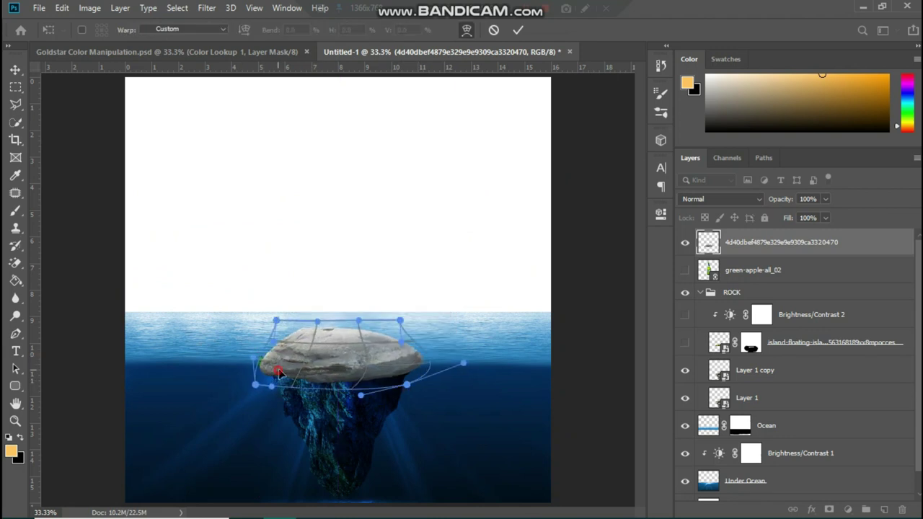
pyautogui.moveTo(281, 371); pyautogui.dragTo(274, 368)
pyautogui.press('Return')
pyautogui.moveTo(337, 351); pyautogui.dragTo(332, 357)
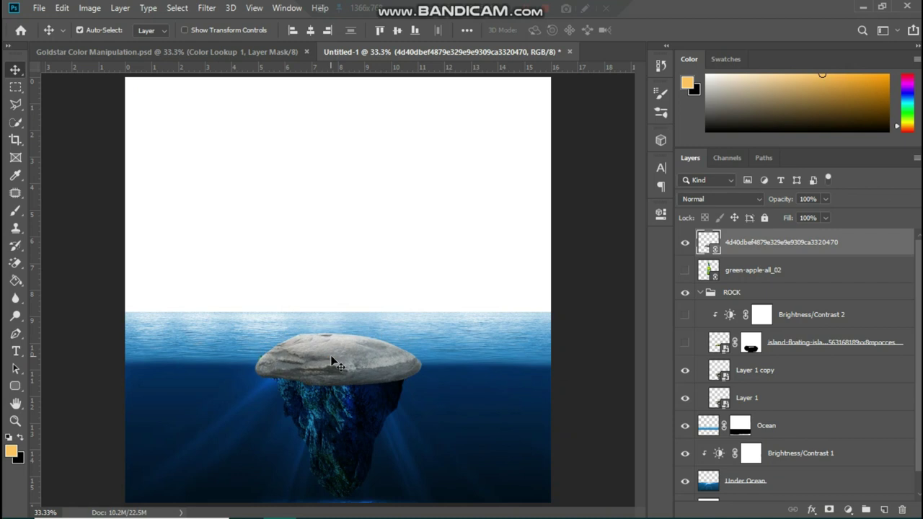
# Step: Show the bottle again and move the stone layer into the top of the ROCK group
pyautogui.click(685, 270)
pyautogui.moveTo(782, 246); pyautogui.dragTo(794, 297)
pyautogui.click(772, 244)
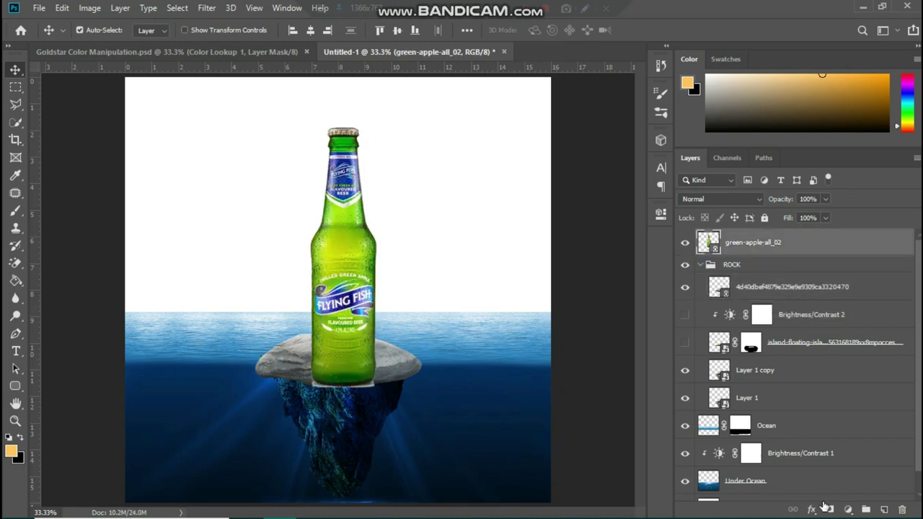
# Step: Mask the bottle with a Quick Selection to hide its pale base remnant, and move it up slightly on the stone
pyautogui.click(827, 509)
pyautogui.press('w')
pyautogui.moveTo(334, 263)
pyautogui.mouseDown()
pyautogui.moveTo(348, 196)
pyautogui.moveTo(345, 331)
pyautogui.moveTo(368, 274)
pyautogui.mouseUp()
pyautogui.rightClick(741, 242)
pyautogui.click(800, 269)
pyautogui.click(829, 509)
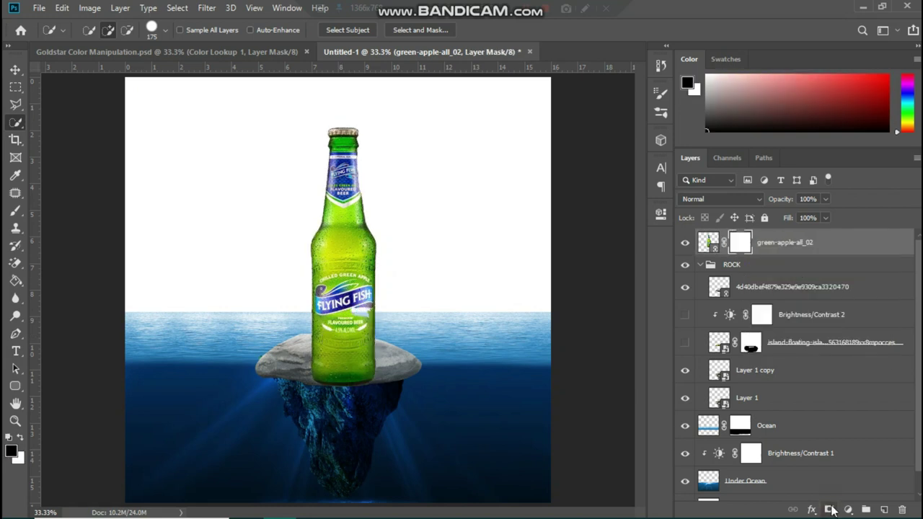
pyautogui.hotkey('ctrl', 'z')
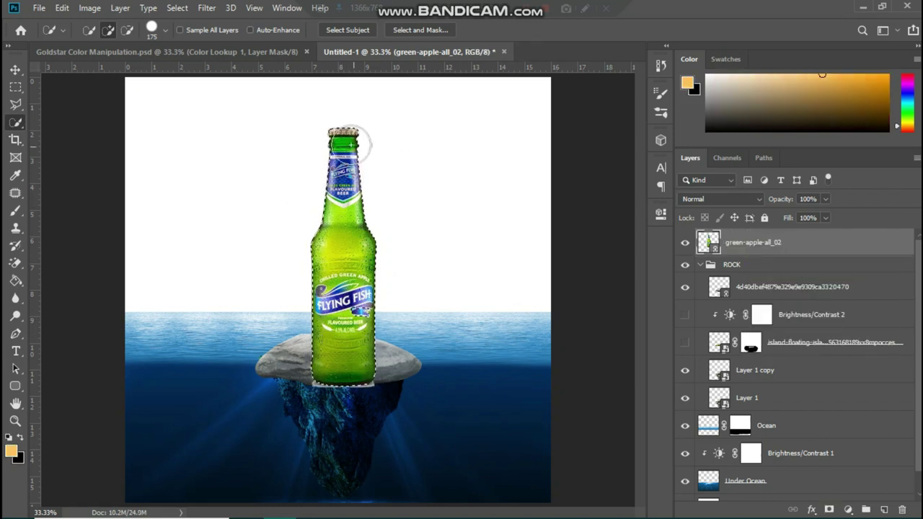
pyautogui.click(829, 509)
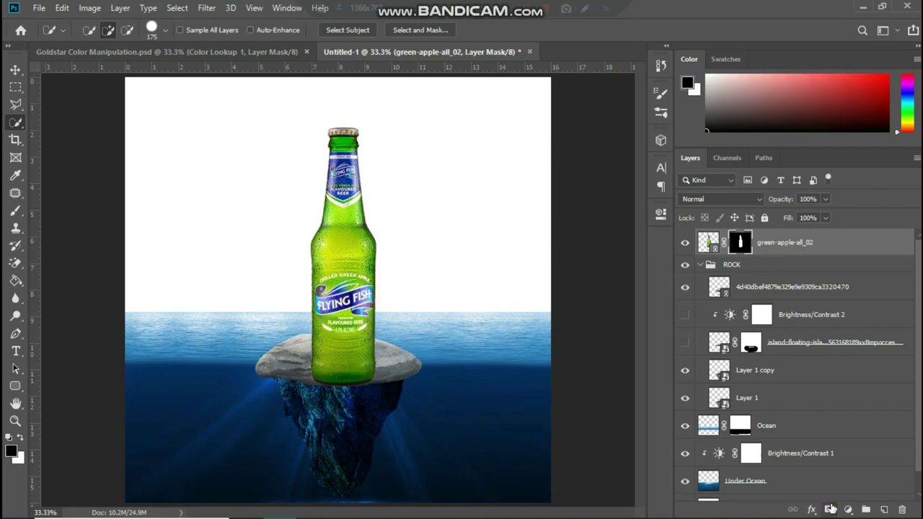
pyautogui.press('v')
pyautogui.moveTo(342, 278); pyautogui.dragTo(336, 265)
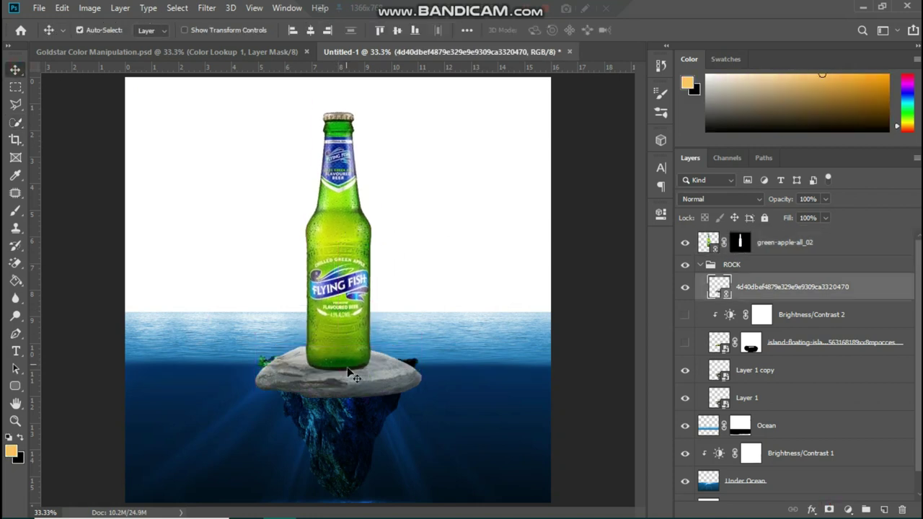
# Step: Warp the Layer 1 copy rock, pulling its two upper corners inward and down beneath the stone
pyautogui.click(799, 353)
pyautogui.click(754, 372)
pyautogui.hotkey('ctrl', 't')
pyautogui.rightClick(300, 376)
pyautogui.click(335, 296)
pyautogui.moveTo(259, 354); pyautogui.dragTo(274, 369)
pyautogui.moveTo(419, 355); pyautogui.dragTo(401, 364)
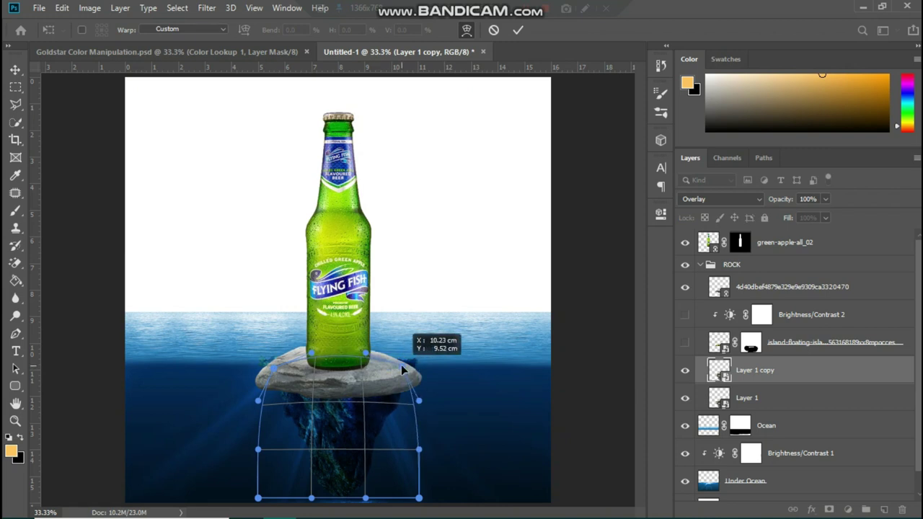
pyautogui.click(519, 31)
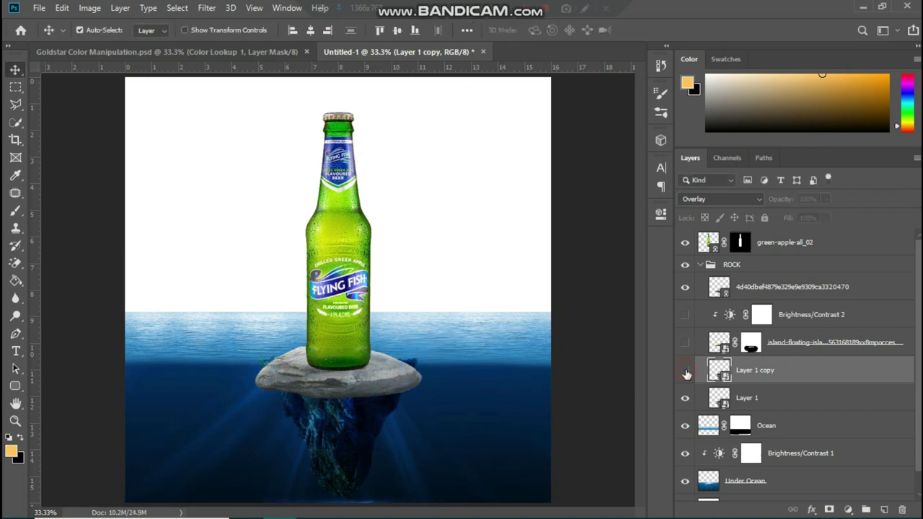
pyautogui.keyDown('shift'); pyautogui.click(816, 403); pyautogui.keyUp('shift')
pyautogui.hotkey('ctrl', 't')
pyautogui.rightClick(366, 350)
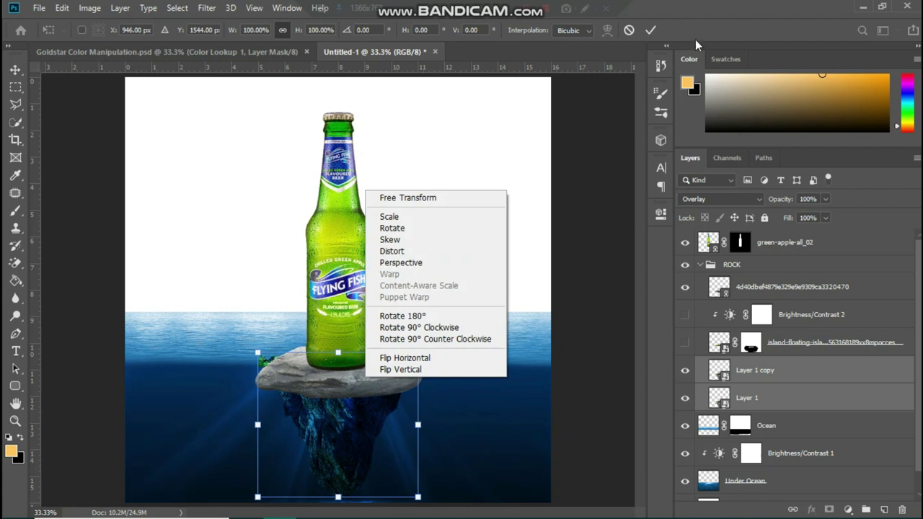
pyautogui.click(808, 401)
pyautogui.click(810, 377)
pyautogui.hotkey('ctrl', 't')
pyautogui.click(579, 126)
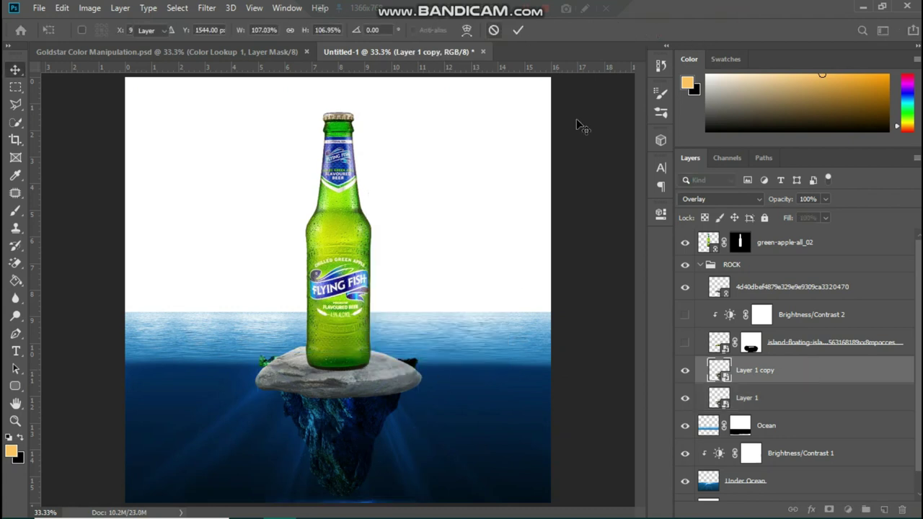
# Step: Warp Layer 1 to match its copy, pulling its upper corners inward and down beneath the stone
pyautogui.click(794, 402)
pyautogui.hotkey('ctrl', 't')
pyautogui.rightClick(363, 385)
pyautogui.click(386, 310)
pyautogui.moveTo(419, 354); pyautogui.dragTo(409, 370)
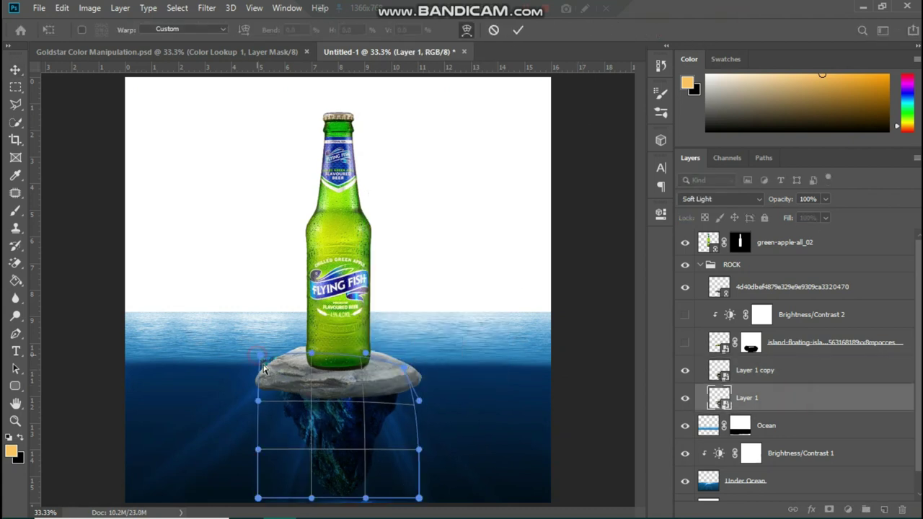
pyautogui.click(518, 30)
# Step: Transform the stone under the bottle to make it narrower and fit the rock below
pyautogui.click(380, 352)
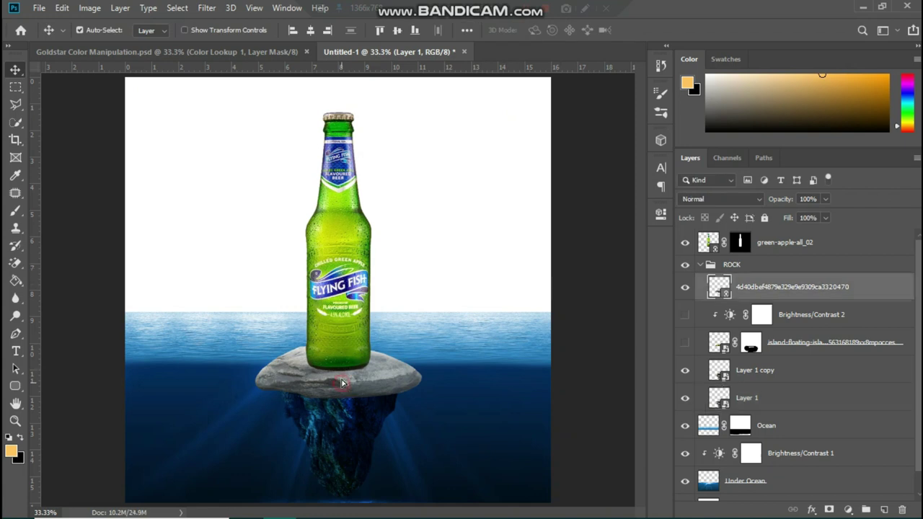
pyautogui.click(334, 388)
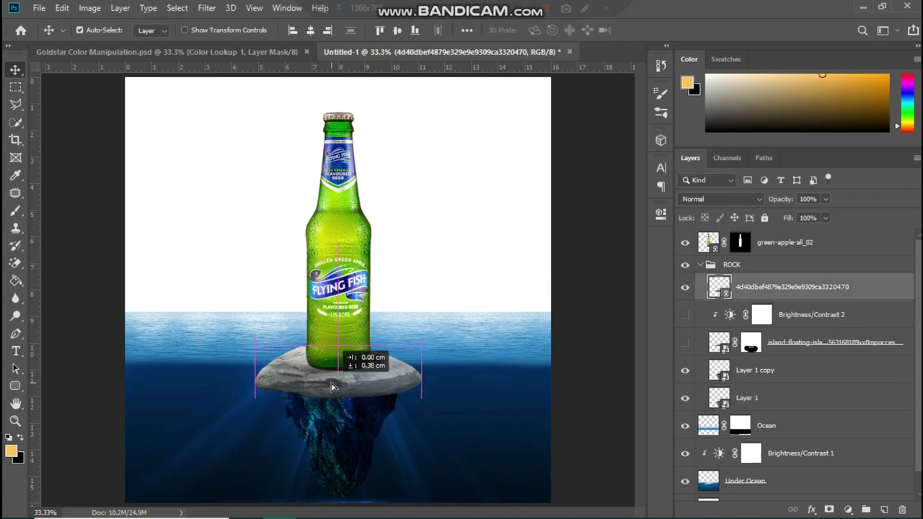
pyautogui.hotkey('ctrl', 't')
pyautogui.moveTo(311, 31); pyautogui.dragTo(309, 31)
pyautogui.moveTo(448, 327); pyautogui.dragTo(439, 331)
pyautogui.moveTo(250, 335); pyautogui.dragTo(254, 331)
pyautogui.click(518, 30)
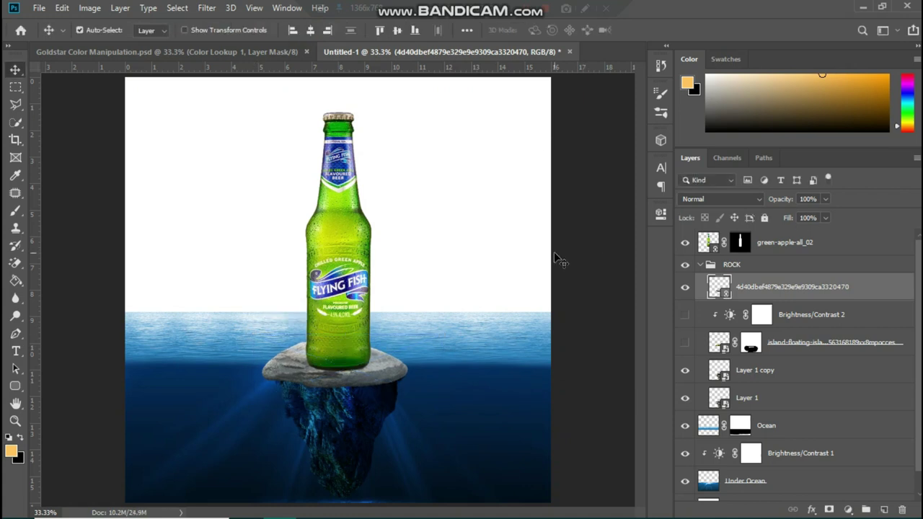
# Step: Transform the Ocean layer, reshaping its lower edge, and commit the change
pyautogui.click(470, 340)
pyautogui.hotkey('ctrl', 't')
pyautogui.rightClick(469, 339)
pyautogui.click(484, 221)
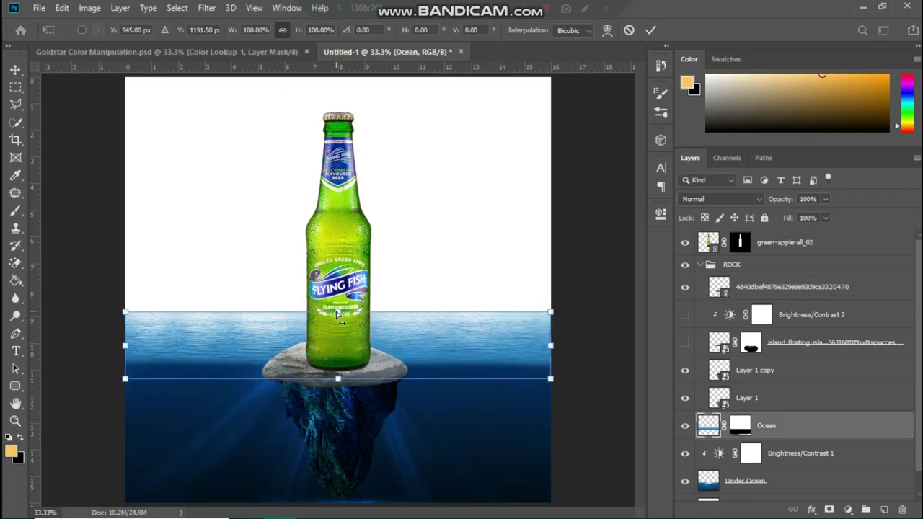
pyautogui.rightClick(422, 337)
pyautogui.click(466, 223)
pyautogui.rightClick(410, 342)
pyautogui.moveTo(337, 380); pyautogui.dragTo(318, 363)
pyautogui.click(489, 218)
pyautogui.click(651, 31)
# Step: Nudge the stone up slightly and select the Layer 1 copy and Layer 1 rock layers together
pyautogui.moveTo(290, 373); pyautogui.dragTo(289, 370)
pyautogui.click(755, 370)
pyautogui.keyDown('shift'); pyautogui.click(790, 396); pyautogui.keyUp('shift')
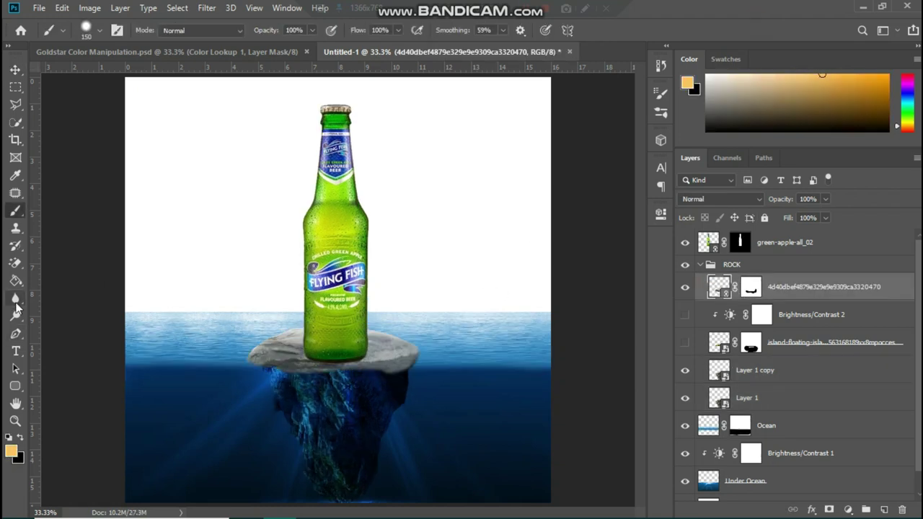
# Step: Rasterize the stone layer and darken the stone's lower edge with the Burn tool
pyautogui.rightClick(21, 321)
pyautogui.click(59, 329)
pyautogui.click(264, 371)
pyautogui.click(463, 217)
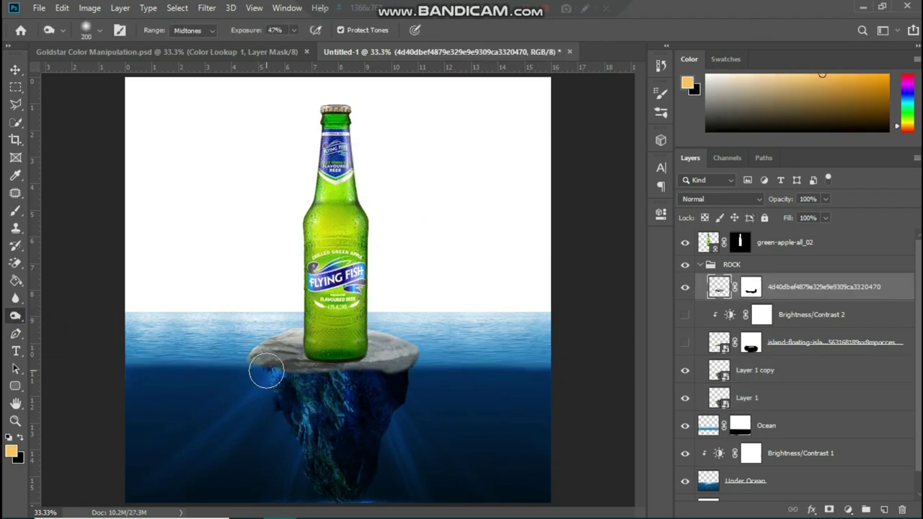
pyautogui.hotkey('ctrl', '+')
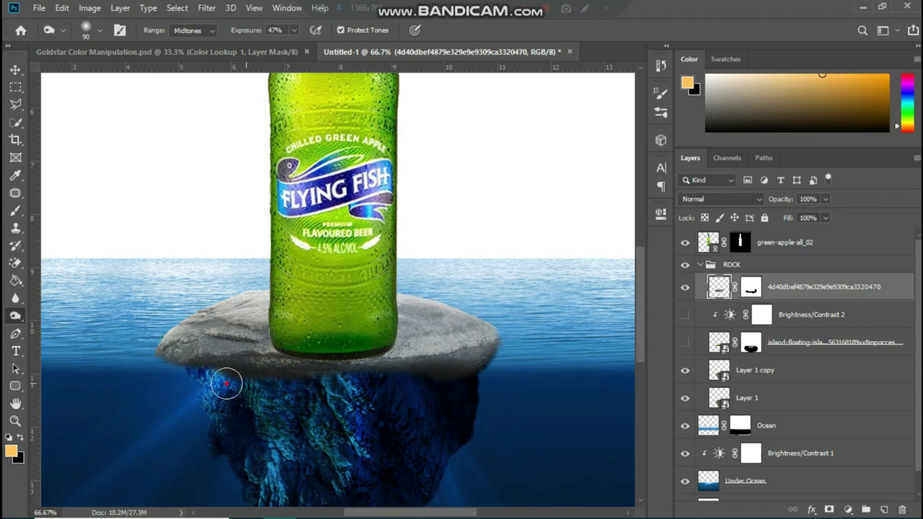
pyautogui.scroll(-5, 447, 389)
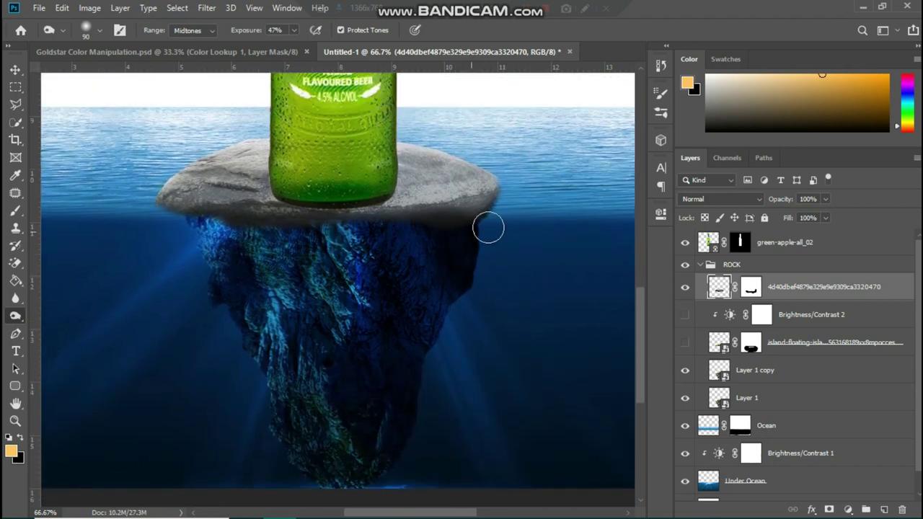
pyautogui.hotkey('ctrl', '-')
pyautogui.hotkey('ctrl', '-')
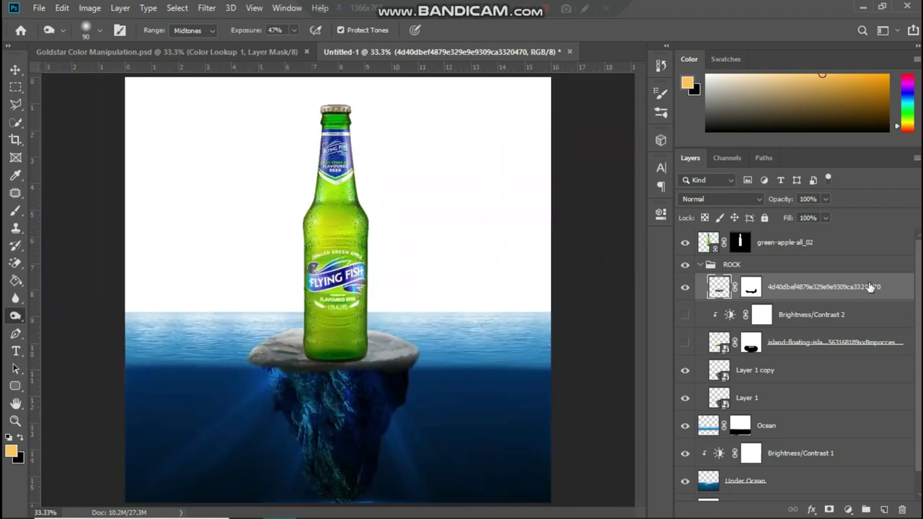
# Step: Move the stone layer beneath Brightness/Contrast 2 so the adjustment clips to it, and delete the grassy island layer
pyautogui.moveTo(870, 287); pyautogui.dragTo(865, 342)
pyautogui.moveTo(685, 290); pyautogui.dragTo(691, 339)
pyautogui.click(686, 344)
pyautogui.click(685, 345)
pyautogui.click(902, 342)
pyautogui.press('Delete')
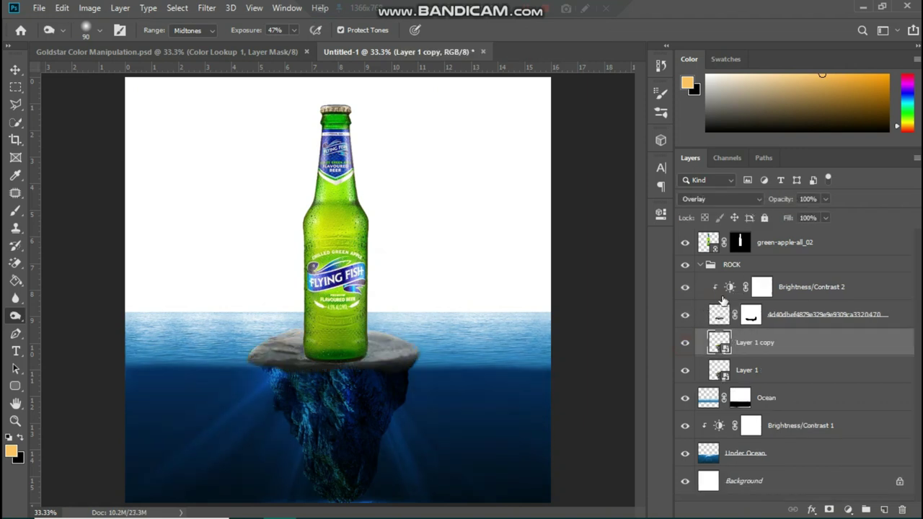
# Step: Place the cloudy sky image as a linked layer and move it directly above the Background layer
pyautogui.click(773, 238)
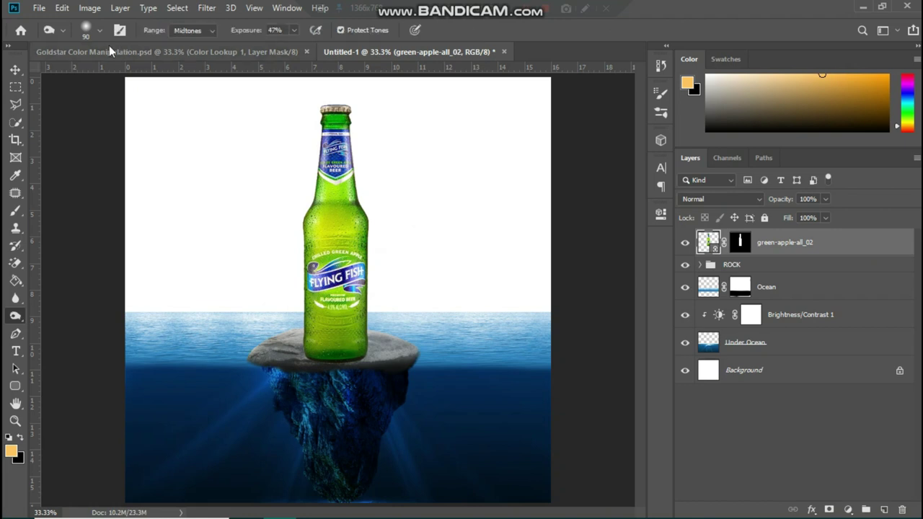
pyautogui.click(39, 8)
pyautogui.click(79, 273)
pyautogui.scroll(-5, 543, 184)
pyautogui.doubleClick(455, 310)
pyautogui.press('Return')
pyautogui.moveTo(904, 249); pyautogui.dragTo(913, 404)
# Step: Move the sky image up so its clouds fill the top of the canvas
pyautogui.click(15, 69)
pyautogui.hotkey('ctrl', 't')
pyautogui.moveTo(468, 241); pyautogui.dragTo(470, 91)
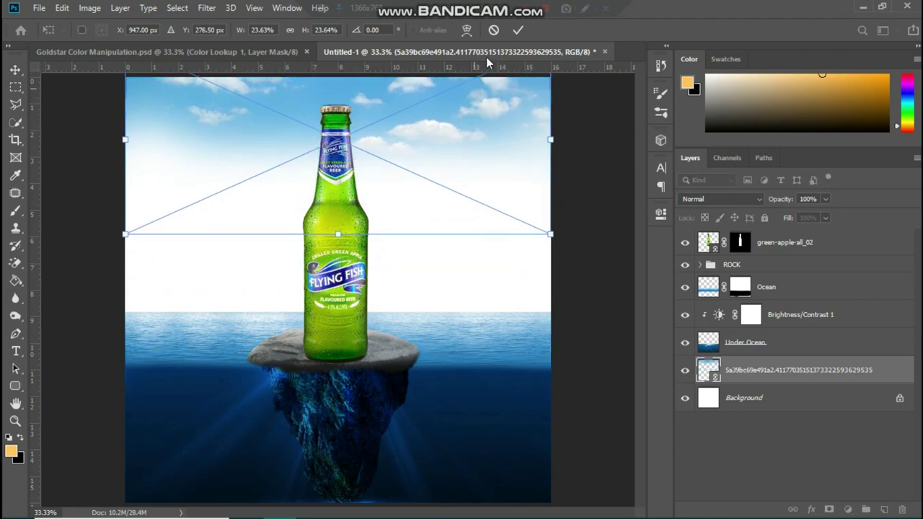
pyautogui.press('Return')
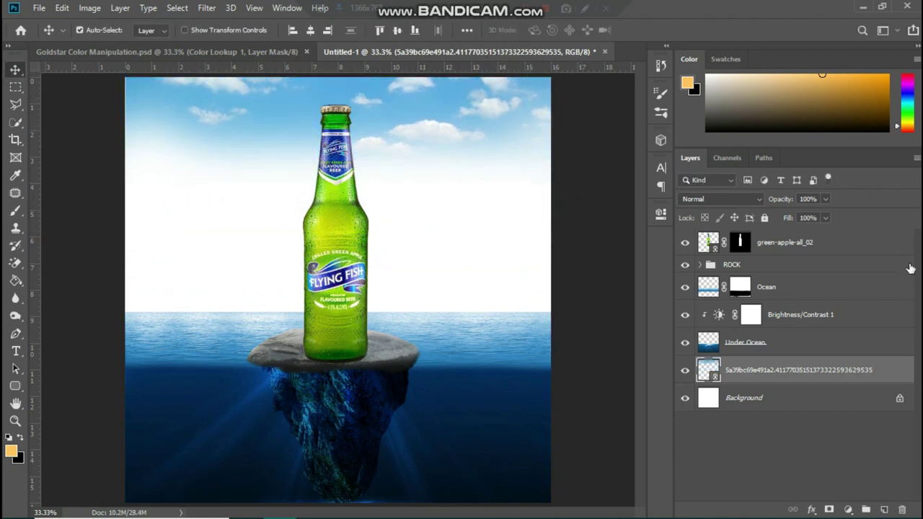
# Step: Paint black on the Ocean layer's mask with a soft 500-pixel brush along the horizon to fade its upper edge
pyautogui.click(740, 287)
pyautogui.press('d')
pyautogui.press('b')
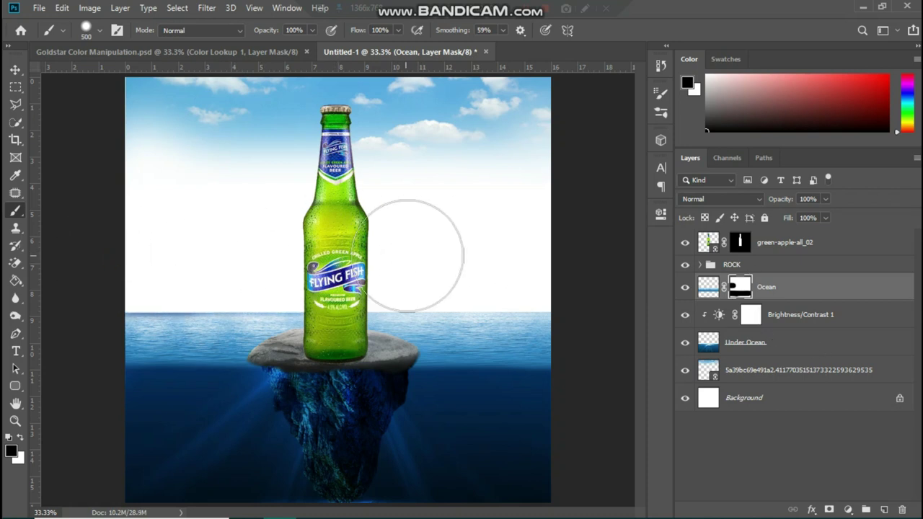
pyautogui.moveTo(546, 259)
pyautogui.mouseDown()
pyautogui.moveTo(84, 260)
pyautogui.moveTo(597, 268)
pyautogui.moveTo(70, 280)
pyautogui.moveTo(437, 272)
pyautogui.mouseUp()
# Step: Add a layer mask to the Under Ocean layer and paint black along the horizon to soften its edge
pyautogui.click(847, 343)
pyautogui.click(829, 510)
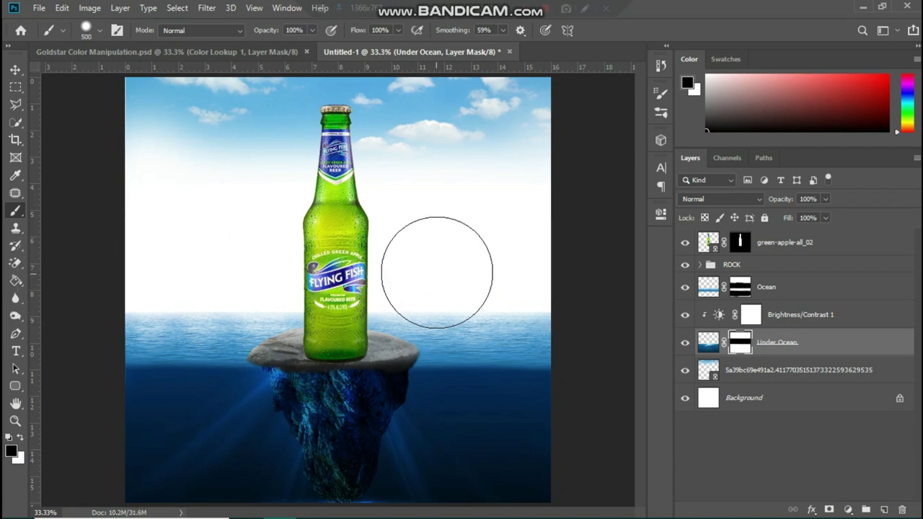
# Step: Move the cloudy sky image down slightly so more of its clouds fill the upper part of the canvas
pyautogui.click(771, 289)
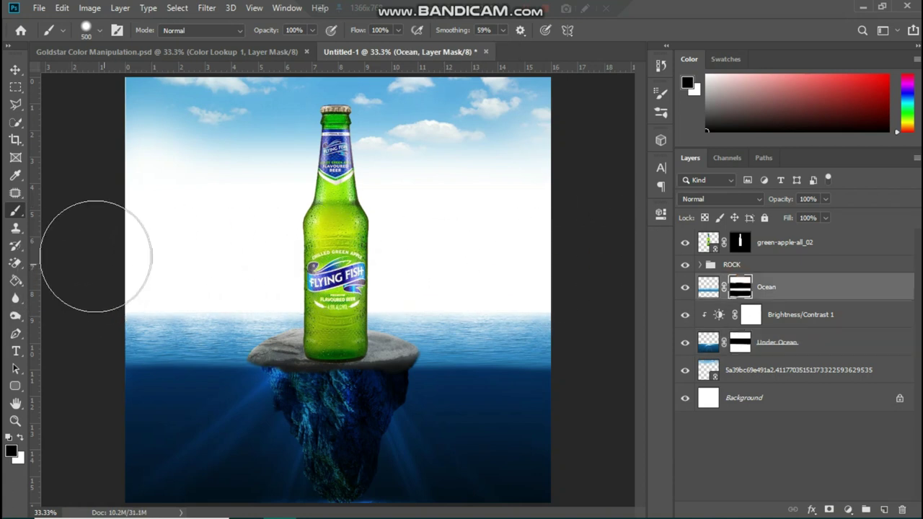
pyautogui.press('v')
pyautogui.click(213, 124)
pyautogui.moveTo(213, 124); pyautogui.dragTo(204, 159)
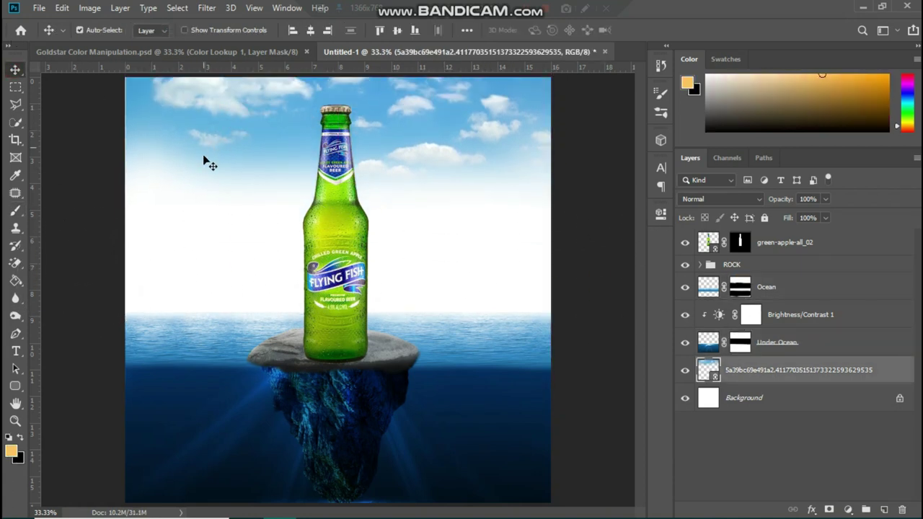
pyautogui.click(864, 355)
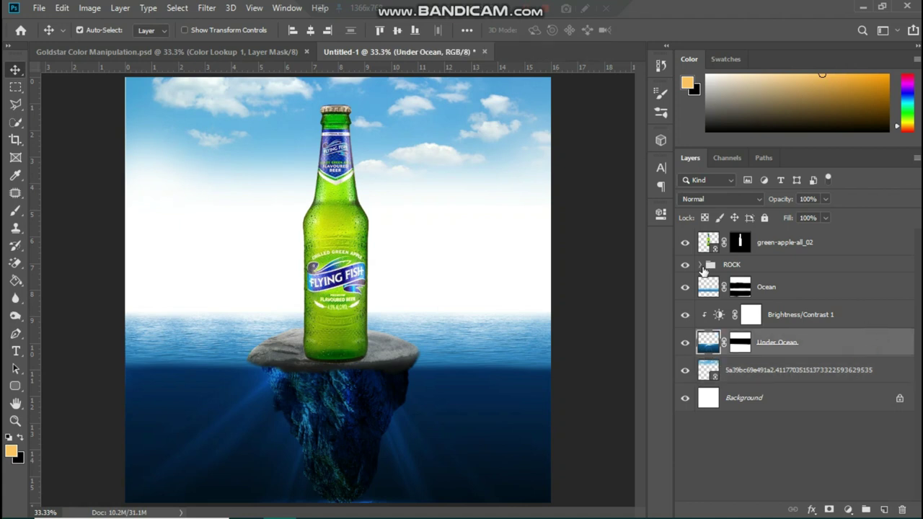
pyautogui.click(701, 265)
pyautogui.click(862, 350)
pyautogui.click(849, 510)
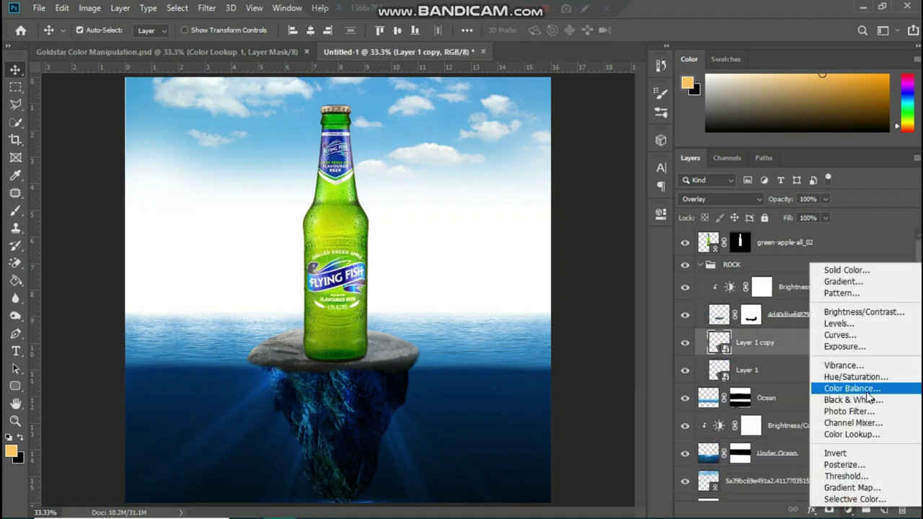
pyautogui.press('Escape')
pyautogui.click(704, 265)
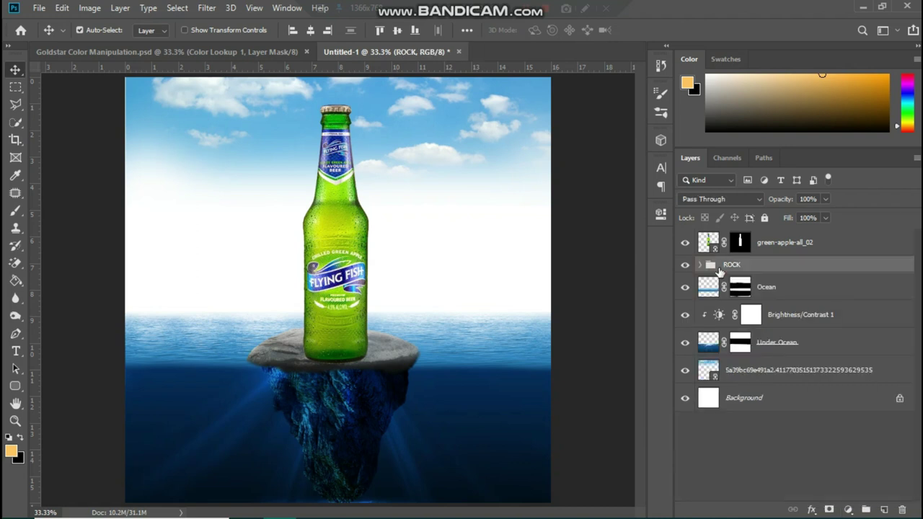
# Step: Merge the Brightness/Contrast 1 adjustment into the Under Ocean layer and place the Mountain image above it as a linked layer
pyautogui.click(844, 319)
pyautogui.hotkey('ctrl', 'e')
pyautogui.click(39, 7)
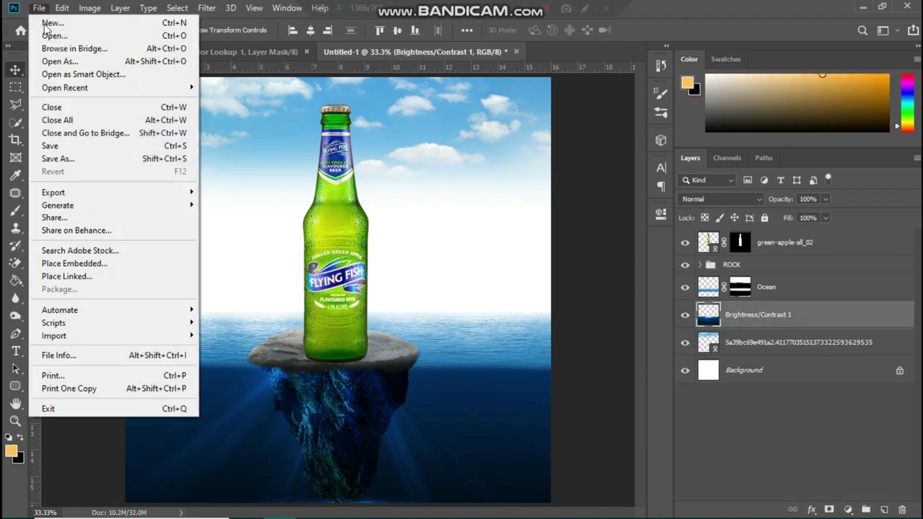
pyautogui.click(108, 280)
pyautogui.scroll(-5, 603, 217)
pyautogui.click(603, 217)
pyautogui.press('m')
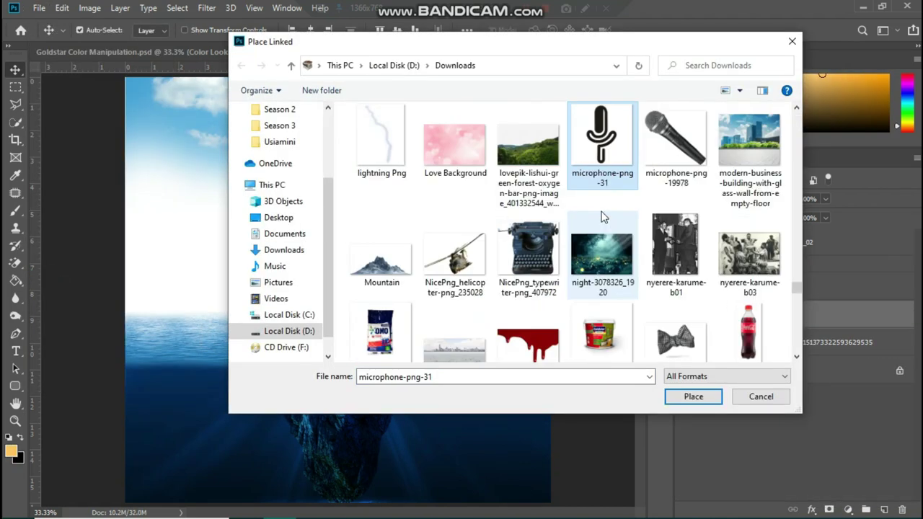
pyautogui.doubleClick(375, 256)
# Step: Scale the mountain to 136.87% and position it on the horizon, partly beyond the canvas's left edge
pyautogui.moveTo(376, 256); pyautogui.dragTo(82, 289)
pyautogui.moveTo(192, 257); pyautogui.dragTo(256, 226)
pyautogui.moveTo(163, 297); pyautogui.dragTo(135, 297)
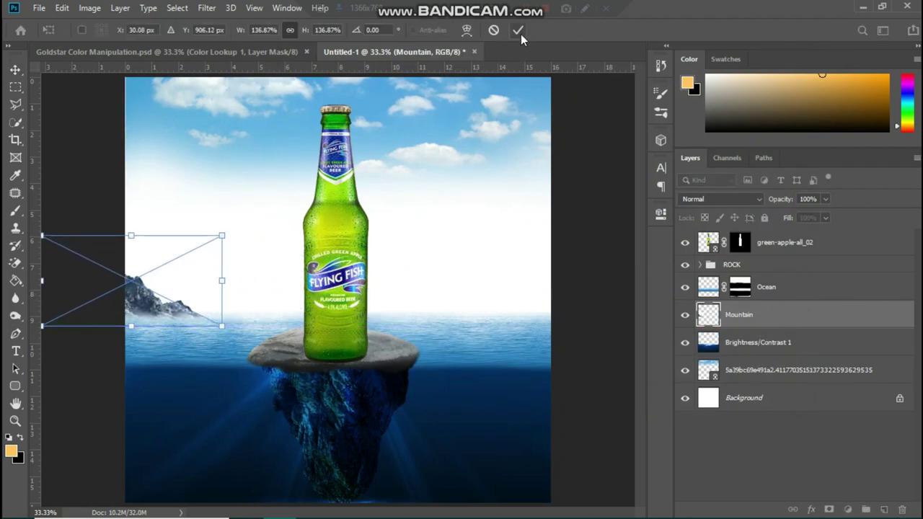
pyautogui.click(519, 31)
# Step: Darken the mountain with a clipped Brightness/Contrast adjustment and merge that adjustment with the Mountain layer
pyautogui.click(849, 510)
pyautogui.click(849, 311)
pyautogui.click(543, 438)
pyautogui.moveTo(545, 292); pyautogui.dragTo(494, 295)
pyautogui.click(622, 209)
pyautogui.keyDown('shift'); pyautogui.click(818, 342); pyautogui.keyUp('shift')
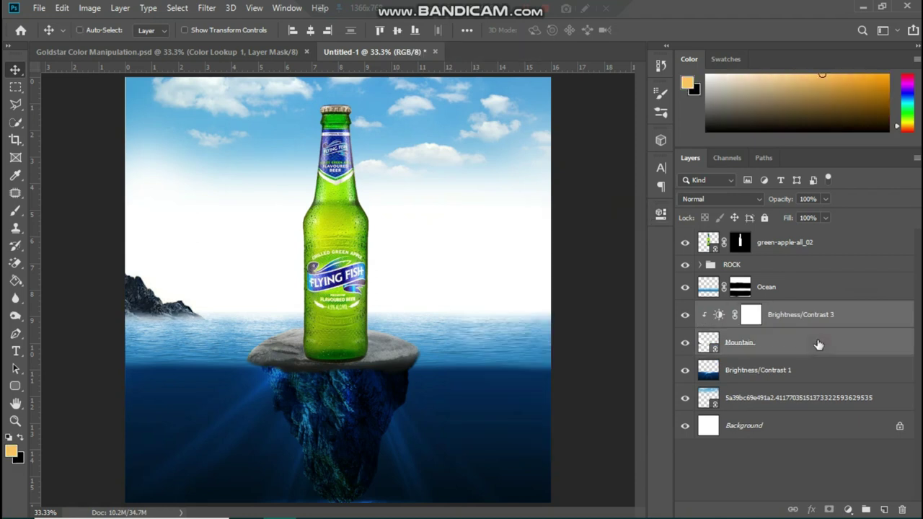
pyautogui.hotkey('ctrl', 'e')
# Step: Duplicate the mountain layer, flip the copy horizontally and place it slightly enlarged on the horizon at the canvas's right edge
pyautogui.hotkey('ctrl', 'j')
pyautogui.hotkey('ctrl', 't')
pyautogui.moveTo(169, 302); pyautogui.dragTo(562, 302)
pyautogui.rightClick(508, 298)
pyautogui.click(553, 463)
pyautogui.moveTo(510, 283); pyautogui.dragTo(537, 282)
pyautogui.moveTo(462, 244); pyautogui.dragTo(412, 220)
pyautogui.moveTo(514, 302); pyautogui.dragTo(540, 295)
pyautogui.click(649, 34)
# Step: Try a second copy of the right-hand mountain enlarged to 108.33%, and delete that extra layer
pyautogui.hotkey('ctrl', 'j')
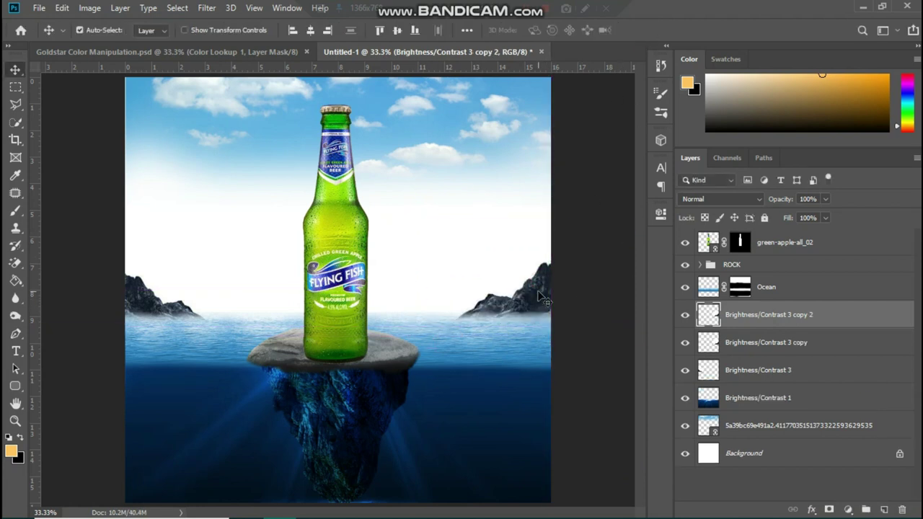
pyautogui.hotkey('ctrl', 't')
pyautogui.moveTo(433, 213); pyautogui.dragTo(419, 202)
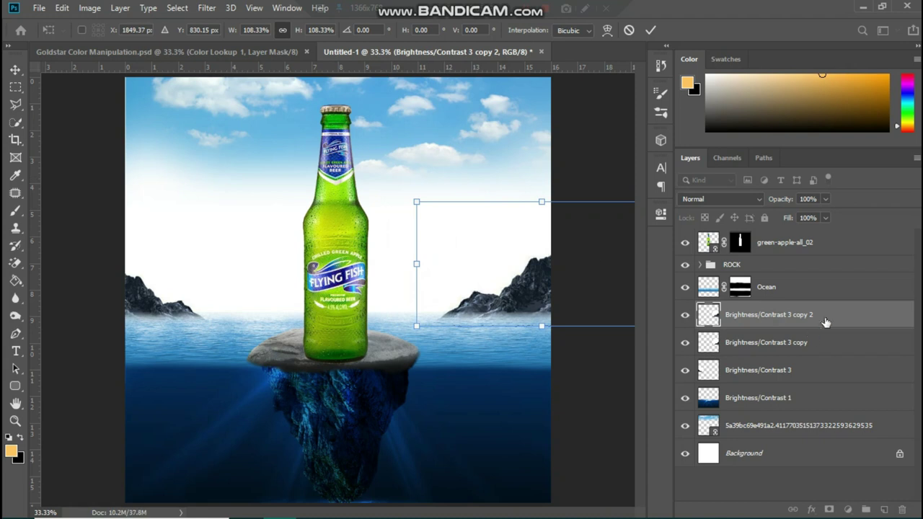
pyautogui.moveTo(824, 322); pyautogui.dragTo(820, 277)
pyautogui.moveTo(519, 297); pyautogui.dragTo(528, 321)
pyautogui.press('Delete')
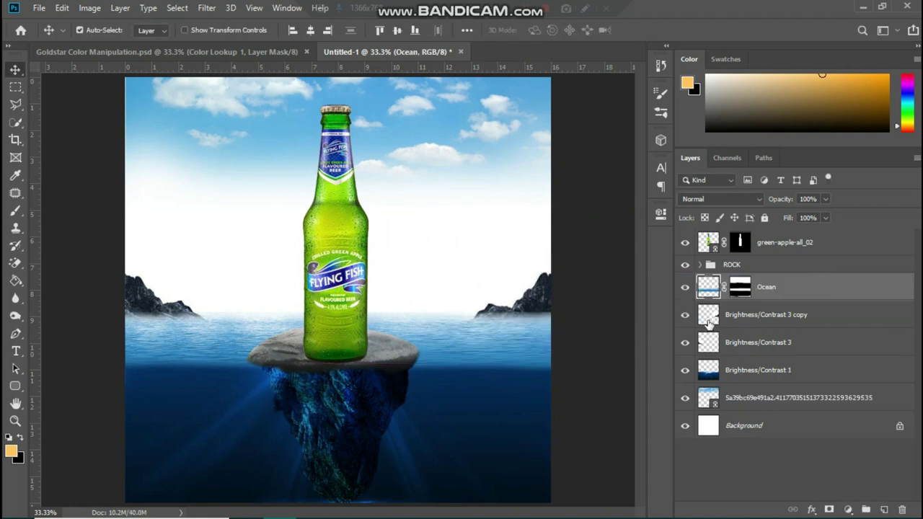
# Step: Try a clipped Color Balance adjustment with blue at +100 on the Ocean layer, and delete it
pyautogui.click(848, 509)
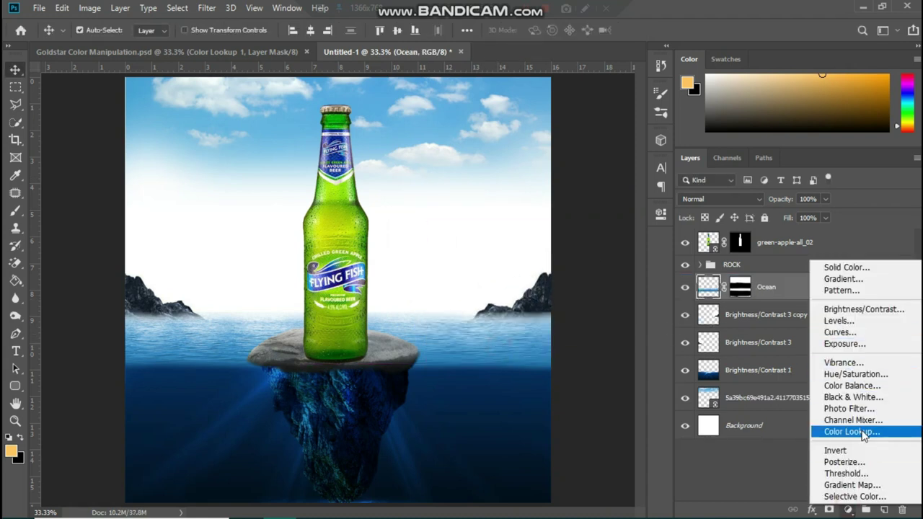
pyautogui.click(830, 388)
pyautogui.hotkey('ctrl', 'alt', 'g')
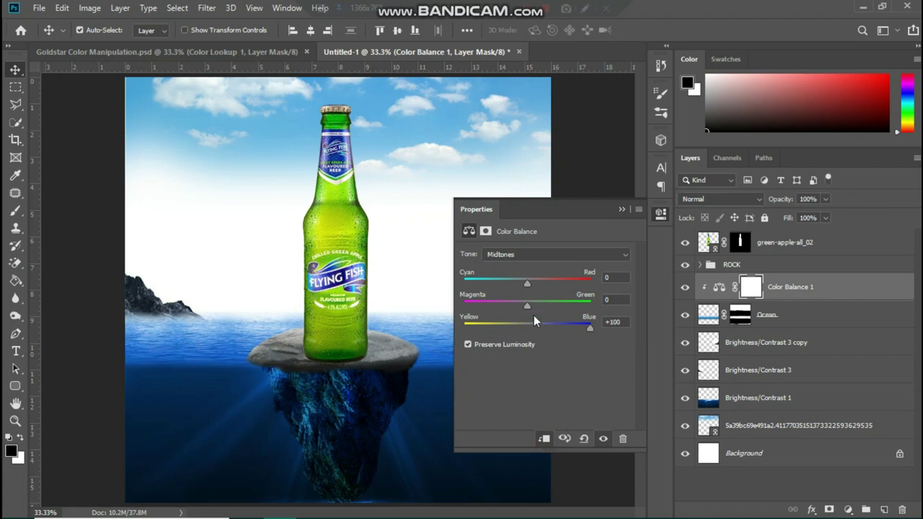
pyautogui.press('Delete')
# Step: Add a clipped Hue/Saturation adjustment to the Ocean layer, enable Colorize and tint the water a deeper, more saturated blue
pyautogui.click(848, 510)
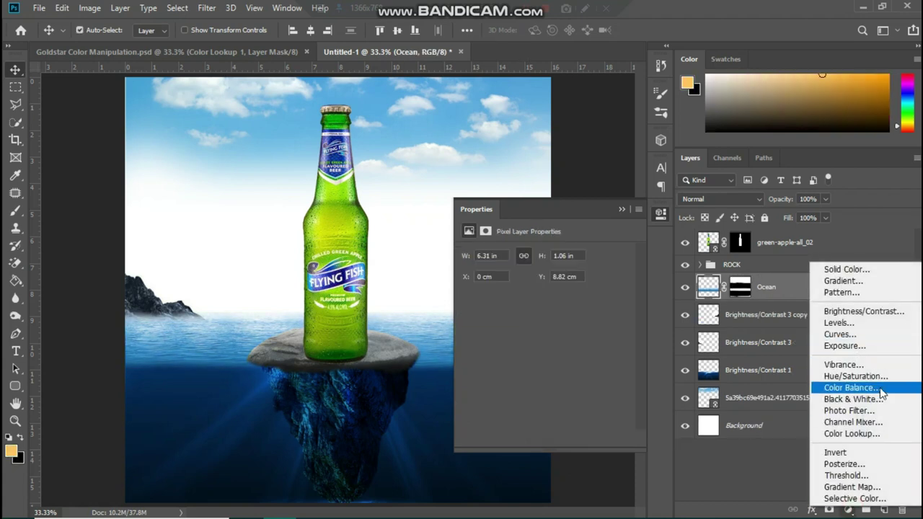
pyautogui.click(856, 376)
pyautogui.click(544, 439)
pyautogui.click(532, 376)
pyautogui.moveTo(465, 303); pyautogui.dragTo(573, 333)
pyautogui.click(574, 333)
pyautogui.moveTo(561, 306); pyautogui.dragTo(567, 307)
pyautogui.click(621, 209)
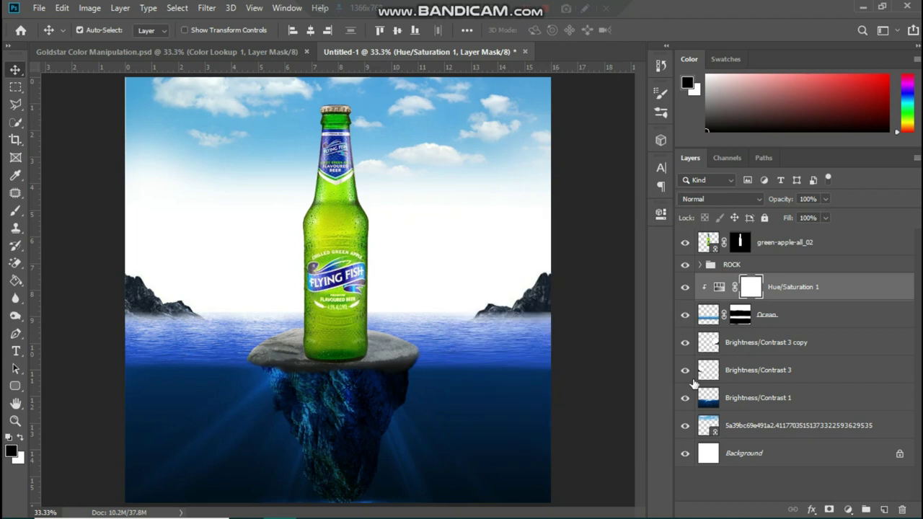
# Step: Add a clipped Hue/Saturation adjustment to the underwater layer with Colorize enabled, hue 224 and saturation 80
pyautogui.click(757, 397)
pyautogui.click(848, 510)
pyautogui.click(845, 382)
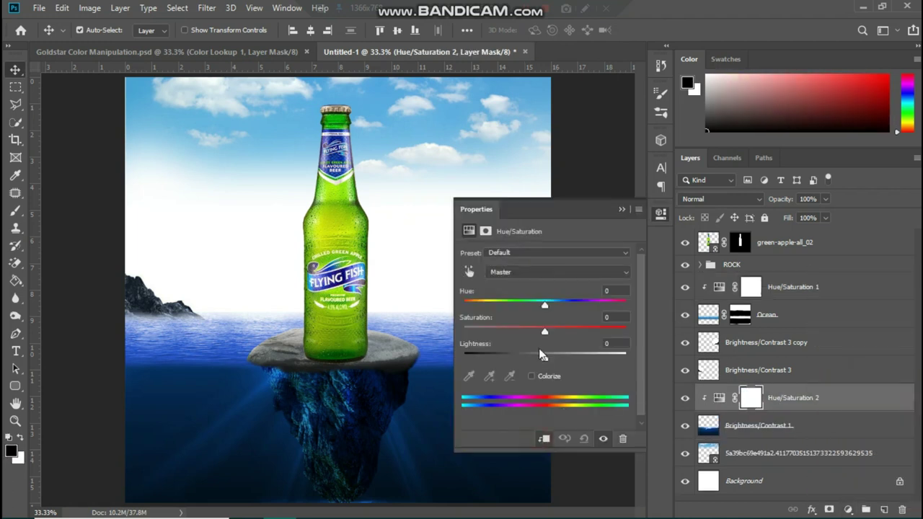
pyautogui.click(534, 376)
pyautogui.click(507, 329)
pyautogui.moveTo(545, 332); pyautogui.dragTo(593, 331)
pyautogui.moveTo(481, 306); pyautogui.dragTo(565, 311)
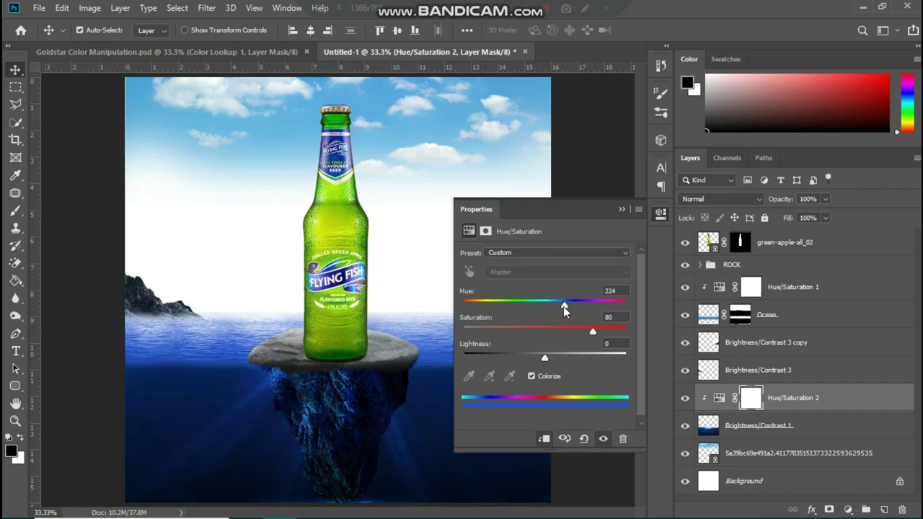
pyautogui.click(748, 404)
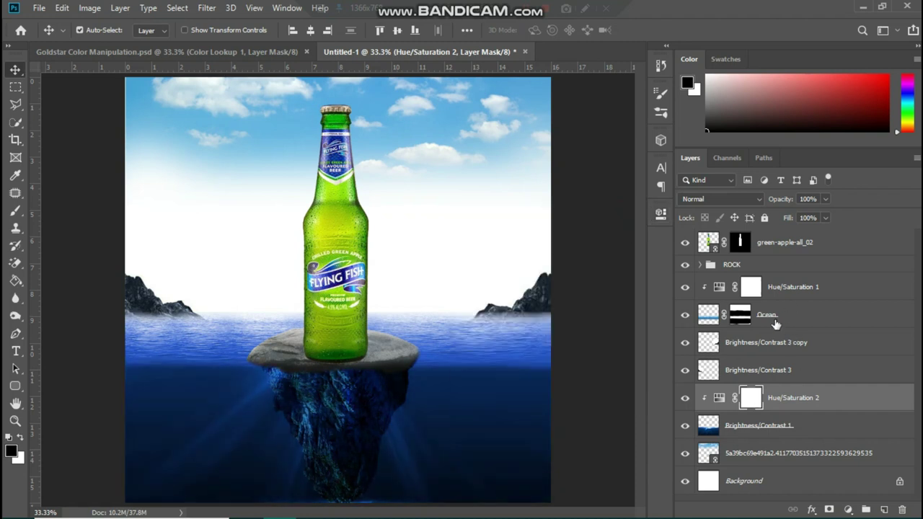
# Step: Place the Sea Bird image as a linked layer and scale it down
pyautogui.click(39, 8)
pyautogui.click(64, 287)
pyautogui.click(530, 258)
pyautogui.press('s')
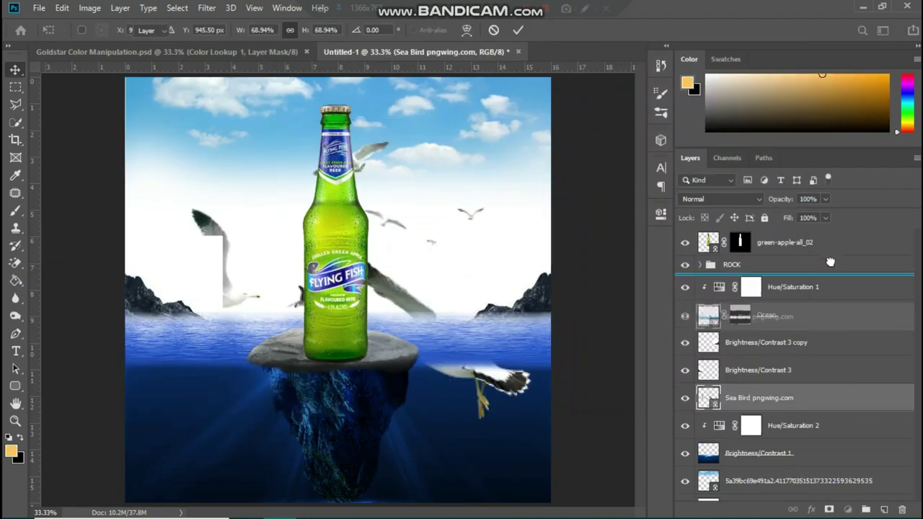
pyautogui.scroll(1, 829, 277)
pyautogui.hotkey('ctrl', 't')
pyautogui.moveTo(551, 459); pyautogui.dragTo(291, 281)
pyautogui.click(521, 30)
# Step: Move the Sea Bird layer directly above the sky layer, then scale the birds to 20.20% in the sky's upper-right corner
pyautogui.moveTo(877, 249); pyautogui.dragTo(874, 466)
pyautogui.moveTo(294, 227); pyautogui.dragTo(498, 173)
pyautogui.hotkey('ctrl', 't')
pyautogui.moveTo(535, 228); pyautogui.dragTo(463, 173)
pyautogui.moveTo(424, 143); pyautogui.dragTo(532, 138)
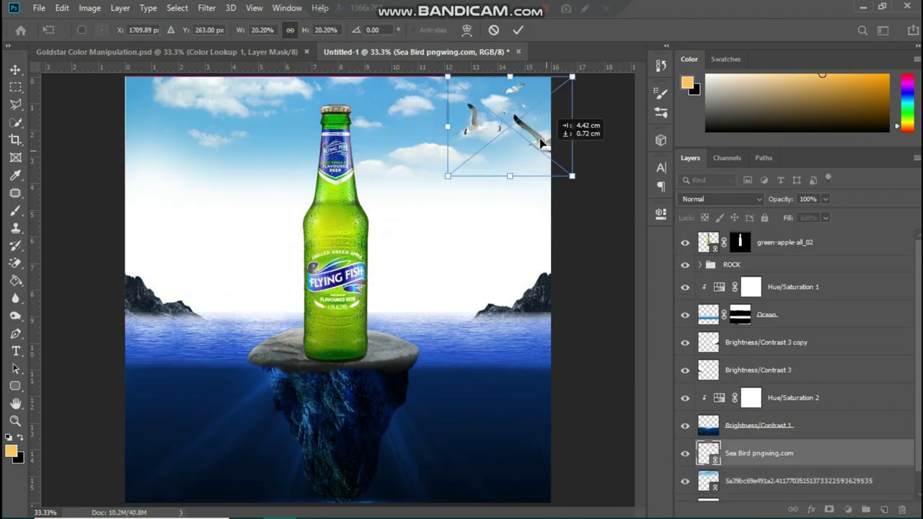
pyautogui.press('Return')
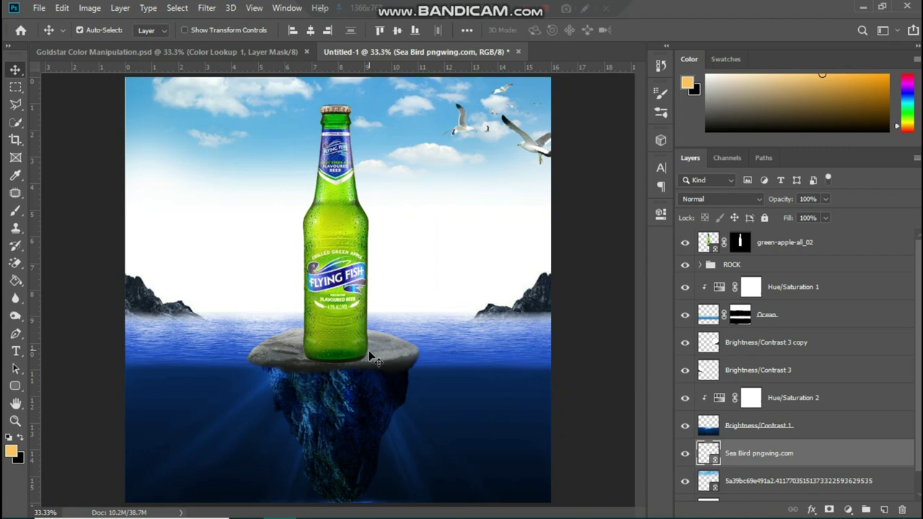
# Step: Compare the underwater layer with and without its Hue/Saturation 2 adjustment, and merge the two layers
pyautogui.scroll(-1, 834, 406)
pyautogui.click(835, 404)
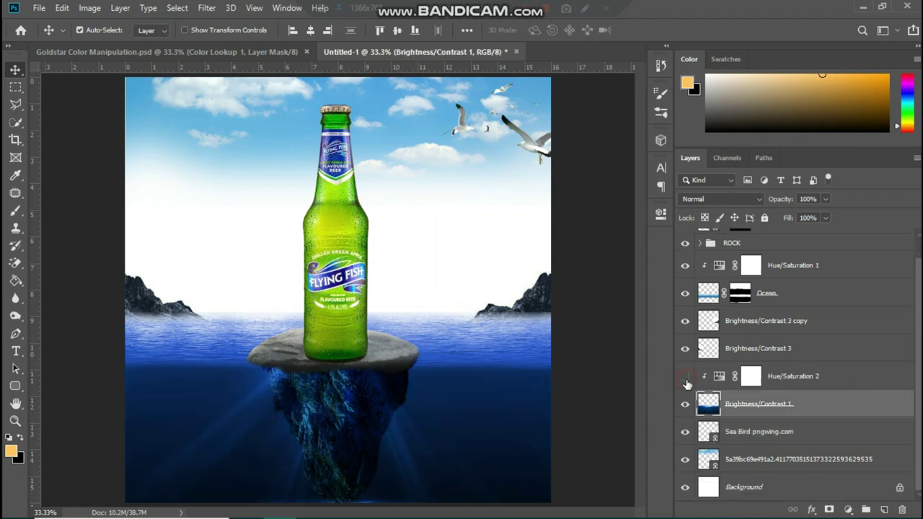
pyautogui.click(686, 378)
pyautogui.keyDown('shift'); pyautogui.click(734, 385); pyautogui.keyUp('shift')
pyautogui.hotkey('ctrl', 'e')
# Step: Place the Golden Fish image as a linked layer, scaled down in the water to the left of the rock
pyautogui.click(37, 9)
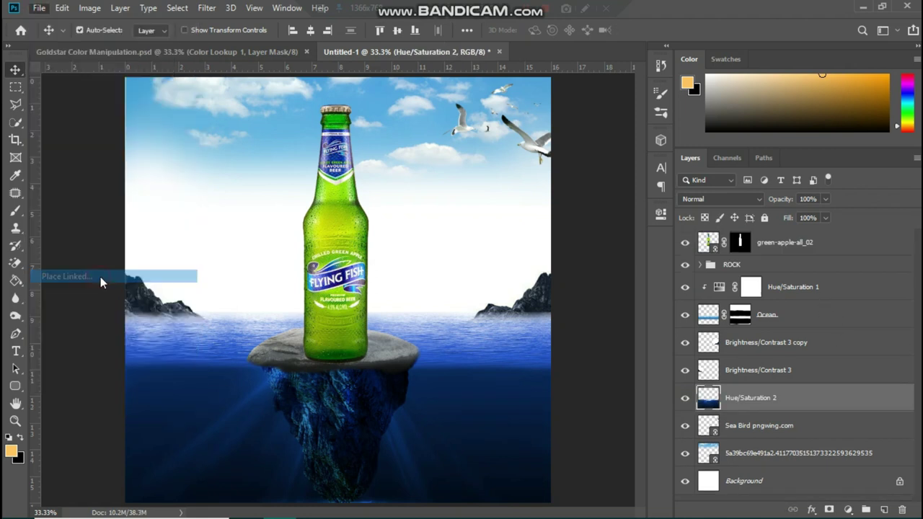
pyautogui.click(87, 280)
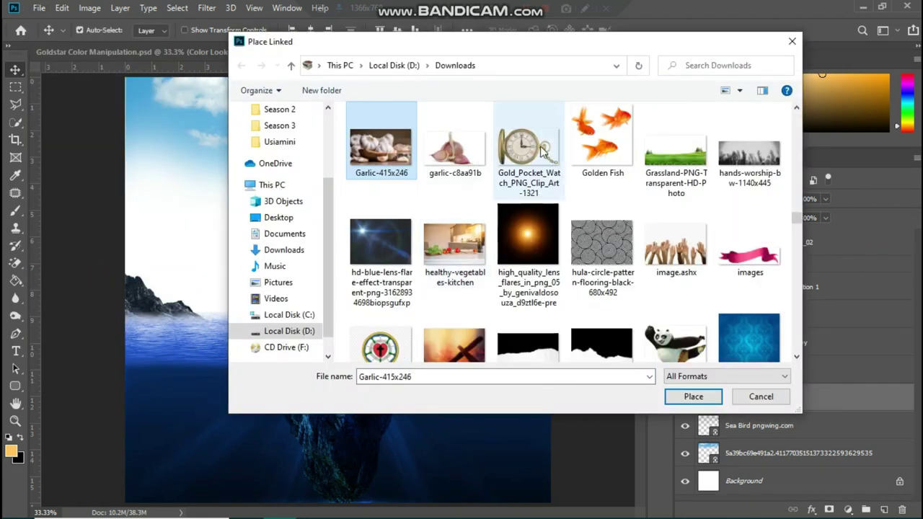
pyautogui.doubleClick(601, 144)
pyautogui.moveTo(551, 78); pyautogui.dragTo(225, 403)
pyautogui.moveTo(165, 446); pyautogui.dragTo(196, 431)
pyautogui.moveTo(258, 387); pyautogui.dragTo(227, 416)
pyautogui.moveTo(192, 453); pyautogui.dragTo(189, 438)
pyautogui.click(518, 31)
# Step: Set the Golden Fish layer's blend mode to Soft Light and shift the fish slightly toward the rock
pyautogui.click(757, 198)
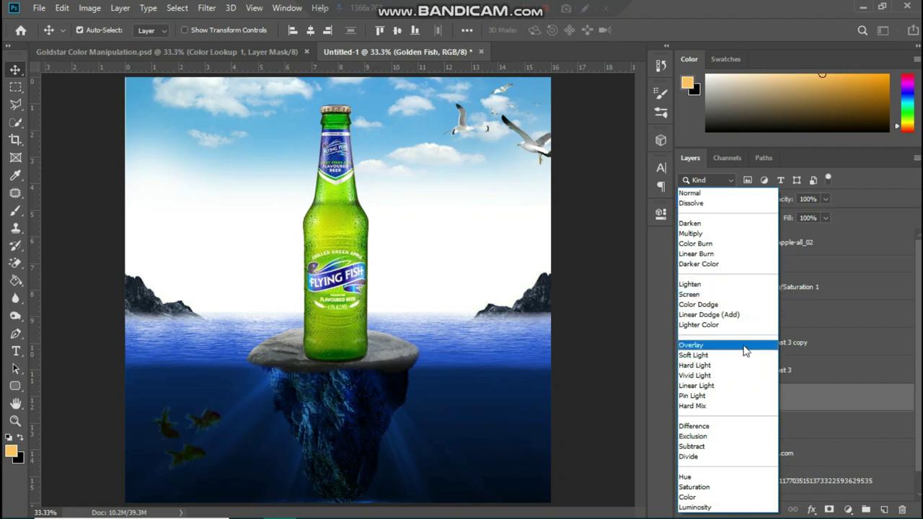
pyautogui.click(753, 355)
pyautogui.click(814, 376)
pyautogui.click(818, 401)
pyautogui.scroll(-2, 817, 404)
pyautogui.scroll(2, 817, 404)
pyautogui.click(753, 201)
pyautogui.press('Escape')
pyautogui.click(844, 374)
pyautogui.click(823, 398)
pyautogui.hotkey('ctrl', 't')
pyautogui.moveTo(224, 432); pyautogui.dragTo(238, 435)
pyautogui.press('Return')
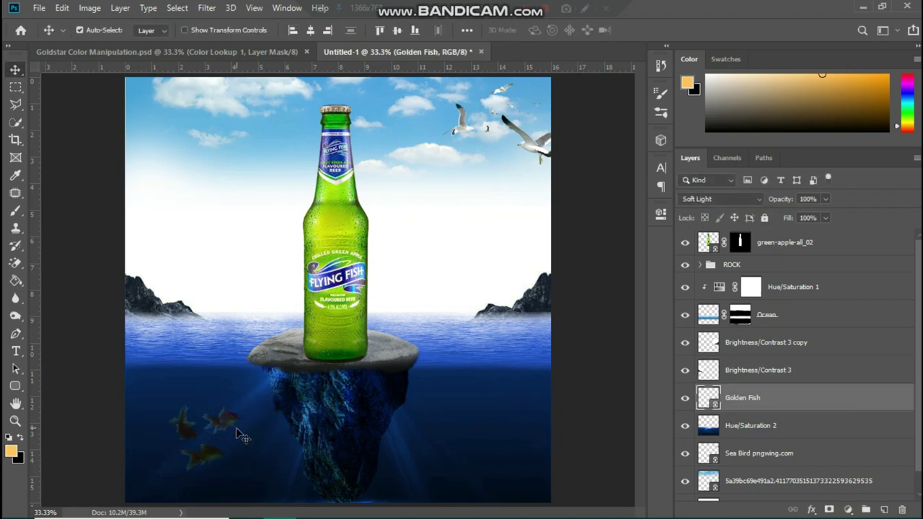
pyautogui.click(848, 509)
pyautogui.click(841, 309)
pyautogui.hotkey('ctrl', 'z')
# Step: Add a clipped Curves adjustment to the Golden Fish layer and adjust its Blue channel curve
pyautogui.click(848, 509)
pyautogui.click(840, 335)
pyautogui.click(539, 272)
pyautogui.click(545, 316)
pyautogui.moveTo(583, 328); pyautogui.dragTo(583, 317)
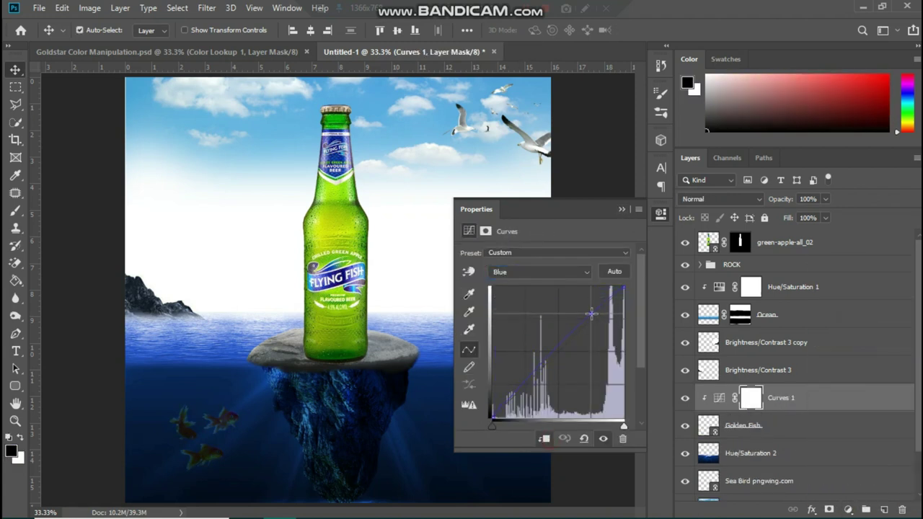
pyautogui.click(622, 211)
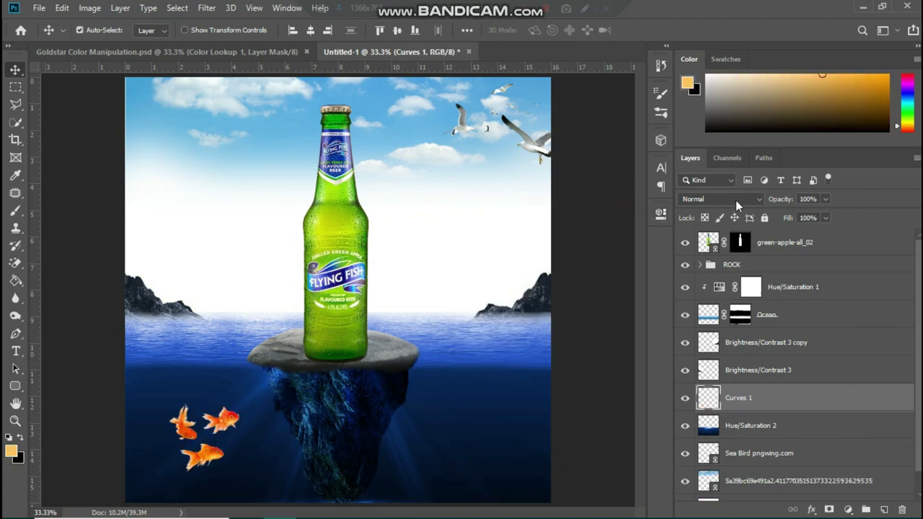
# Step: Merge the Curves 1 adjustment with the Golden Fish layer and set the merged layer to Soft Light
pyautogui.hotkey('ctrl', 'z')
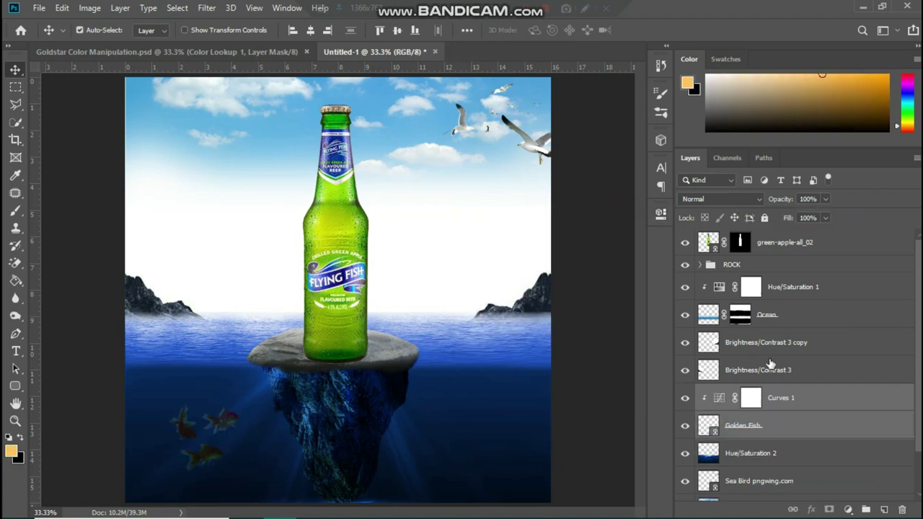
pyautogui.click(842, 400)
pyautogui.hotkey('ctrl', 'e')
pyautogui.click(721, 199)
pyautogui.click(721, 356)
# Step: Duplicate the merged fish layer, flip the copy horizontally and place it slightly enlarged in the water right of the rock
pyautogui.hotkey('ctrl', 'j')
pyautogui.hotkey('ctrl', 't')
pyautogui.moveTo(204, 437); pyautogui.dragTo(489, 418)
pyautogui.rightClick(480, 415)
pyautogui.click(504, 404)
pyautogui.moveTo(524, 380)
pyautogui.mouseDown()
pyautogui.moveTo(508, 423)
pyautogui.moveTo(513, 370)
pyautogui.moveTo(537, 372)
pyautogui.mouseUp()
pyautogui.press('Return')
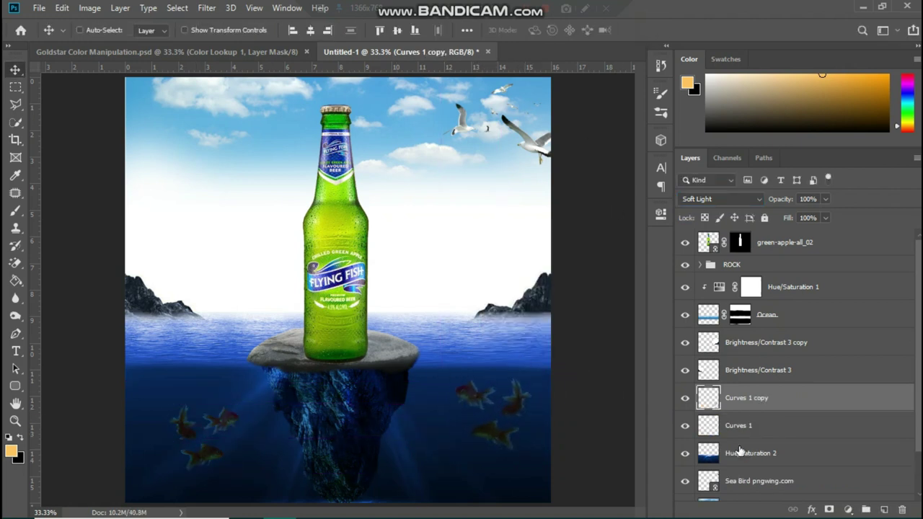
# Step: Duplicate the right-hand fish layer twice and hide every fish layer except Curves 1 copy 3
pyautogui.hotkey('ctrl', 'j')
pyautogui.hotkey('ctrl', 'j')
pyautogui.click(686, 454)
pyautogui.click(685, 481)
pyautogui.scroll(-2, 685, 461)
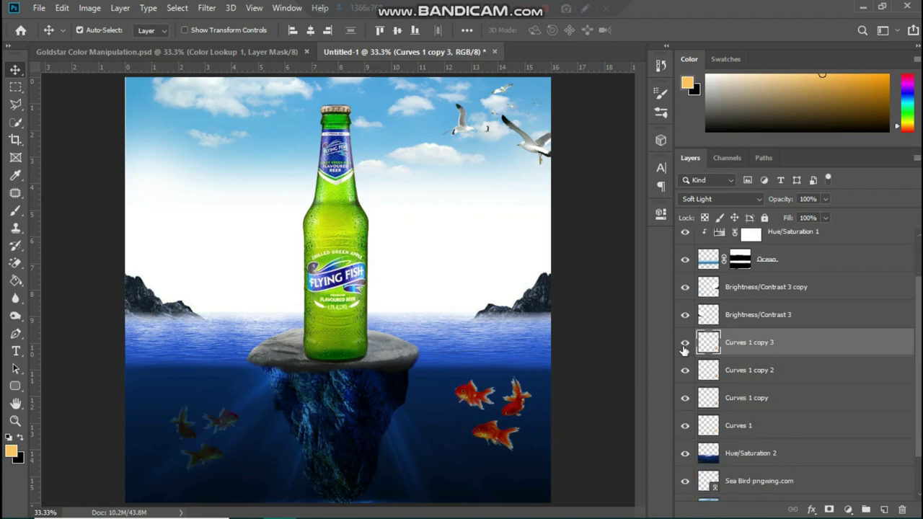
pyautogui.click(685, 372)
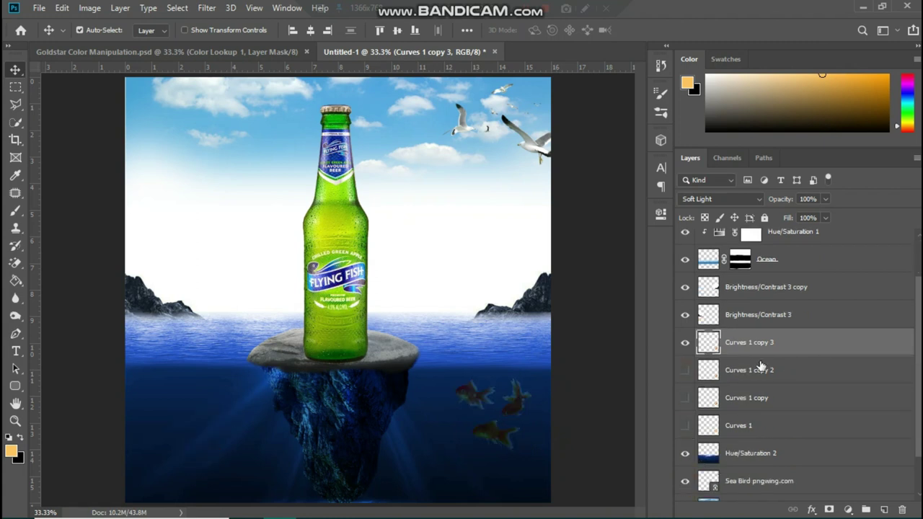
# Step: Erase two of the fish on Curves 1 copy 3 with the Eraser tool, leaving only the upper-left fish
pyautogui.press('e')
pyautogui.rightClick(15, 263)
pyautogui.click(68, 262)
pyautogui.moveTo(471, 441); pyautogui.dragTo(463, 444)
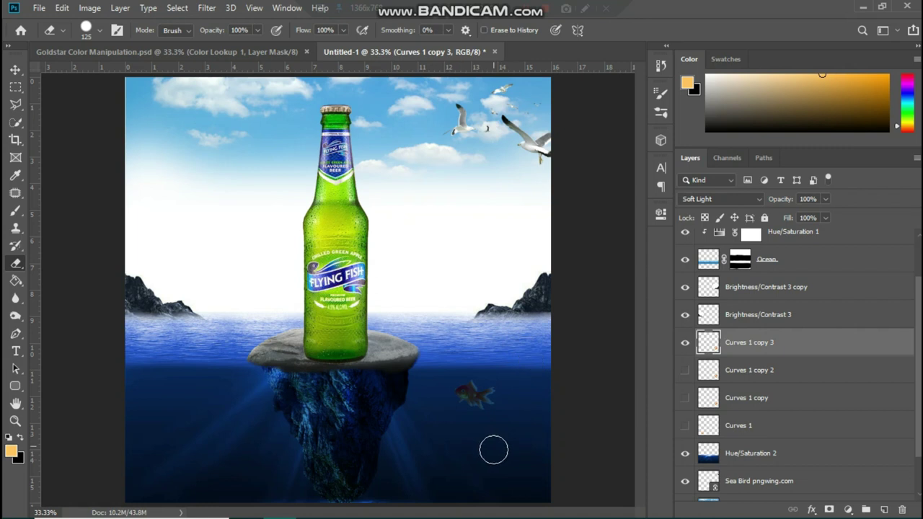
# Step: Show Curves 1 copy 2 in place of Curves 1 copy 3 and erase all but its lowest fish
pyautogui.click(686, 344)
pyautogui.click(685, 370)
pyautogui.click(801, 371)
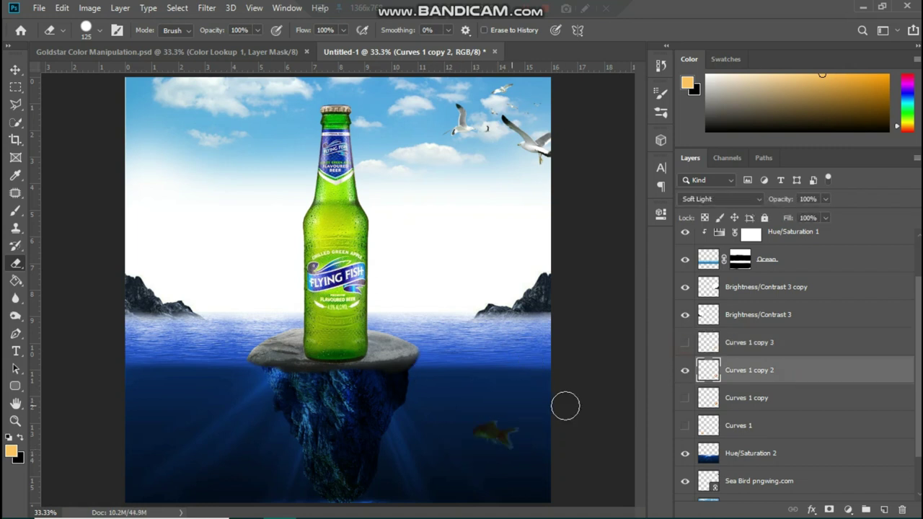
# Step: Show only the Curves 1 copy layer and erase all but its rightmost fish
pyautogui.click(685, 371)
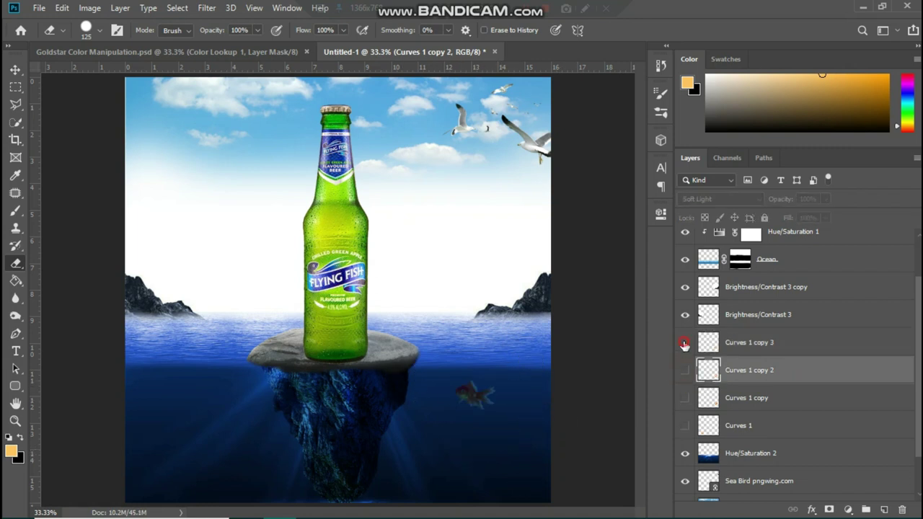
pyautogui.click(802, 400)
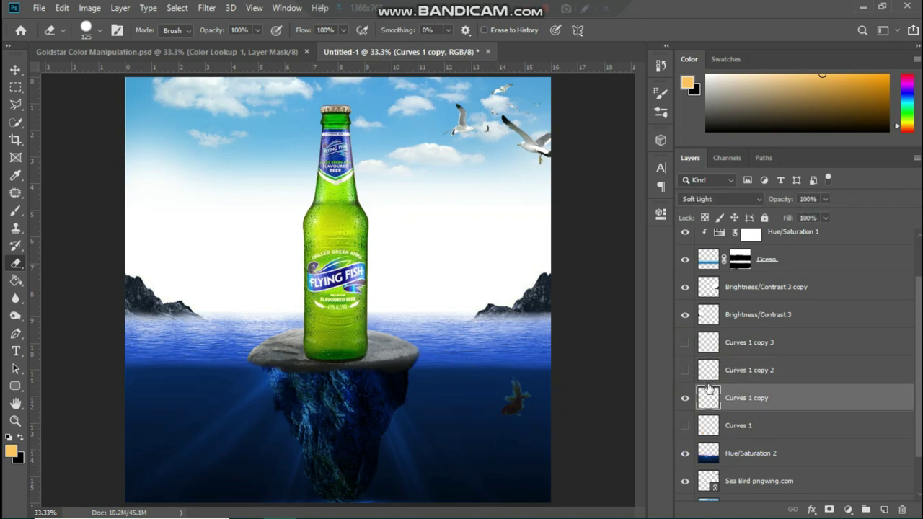
# Step: Show all fish layers again and move the Curves 1 copy 2 fish lower and closer to the rock
pyautogui.press('x')
pyautogui.press('v')
pyautogui.hotkey('ctrl', 't')
pyautogui.click(788, 378)
pyautogui.hotkey('ctrl', 't')
pyautogui.moveTo(492, 436); pyautogui.dragTo(431, 465)
pyautogui.press('Return')
# Step: Shrink the Curves 1 copy 3 fish and move it nearer the rock, then move the Curves 1 copy fish lower near the canvas edge
pyautogui.click(469, 398)
pyautogui.hotkey('ctrl', 't')
pyautogui.moveTo(469, 400); pyautogui.dragTo(435, 399)
pyautogui.click(651, 30)
pyautogui.moveTo(516, 397); pyautogui.dragTo(531, 456)
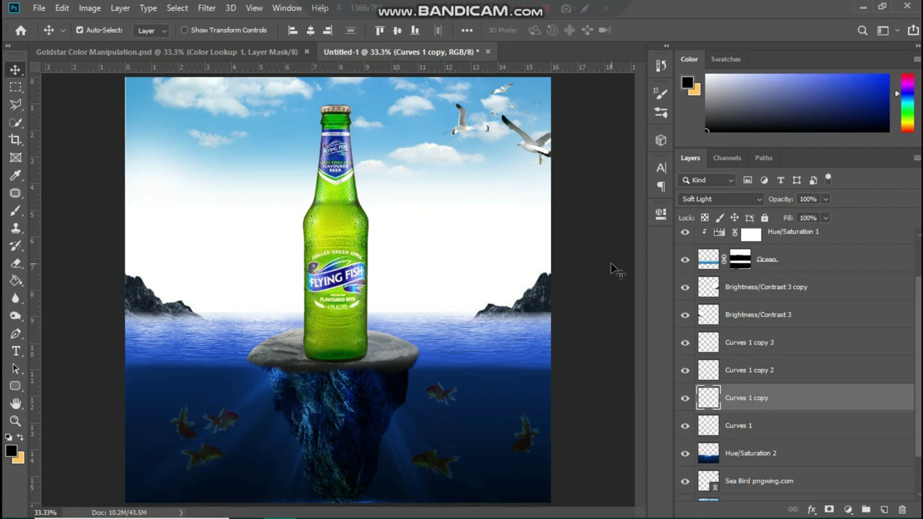
# Step: Place 37556-9-white-boat as a linked image above Hue/Saturation 1 and shrink it onto the horizon just right of the bottle
pyautogui.scroll(2, 835, 372)
pyautogui.click(801, 308)
pyautogui.click(800, 290)
pyautogui.click(34, 9)
pyautogui.click(100, 275)
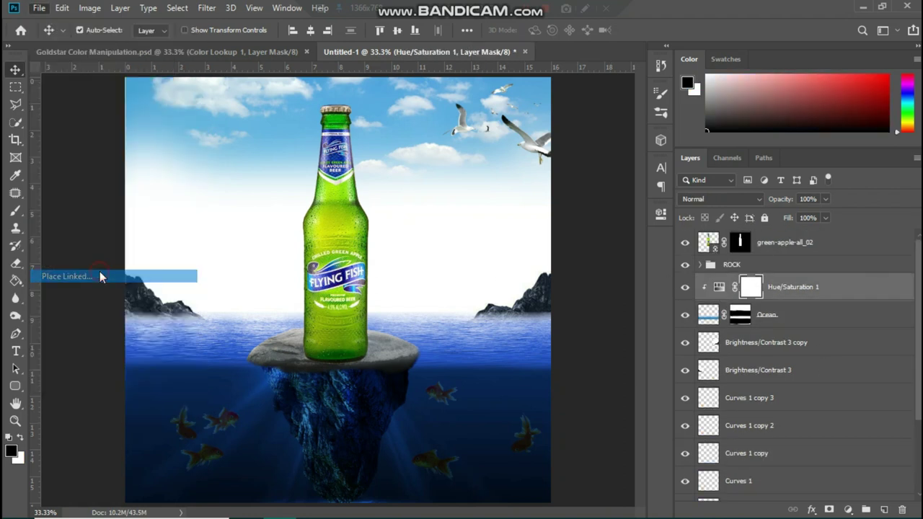
pyautogui.write('OMO')
pyautogui.scroll(-15, 610, 178)
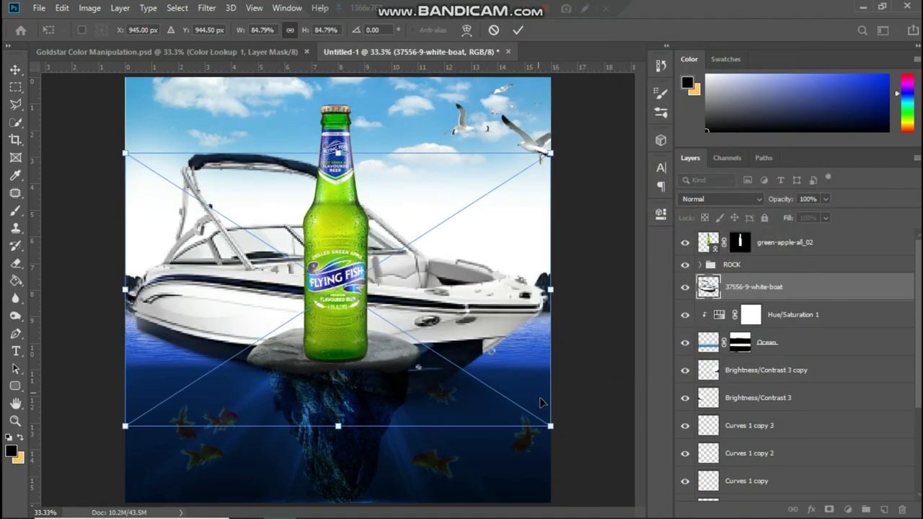
pyautogui.moveTo(553, 429); pyautogui.dragTo(406, 324)
pyautogui.press('Return')
# Step: Apply a Gaussian Blur with a radius of 1.3 pixels to the boat
pyautogui.click(207, 8)
pyautogui.moveTo(264, 160)
pyautogui.click(404, 216)
pyautogui.moveTo(671, 320); pyautogui.dragTo(650, 323)
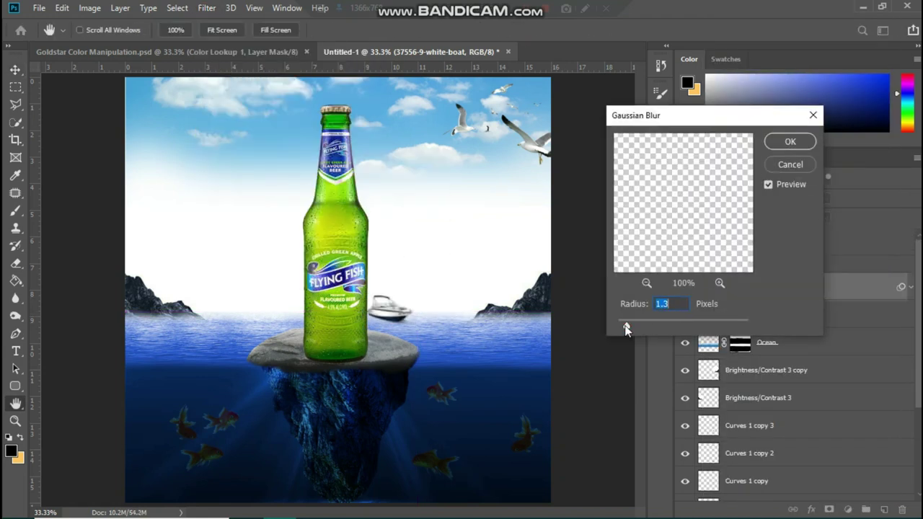
pyautogui.click(791, 142)
# Step: Add a Brightness/Contrast adjustment clipped to the boat layer and lower its brightness slightly
pyautogui.click(848, 510)
pyautogui.click(862, 351)
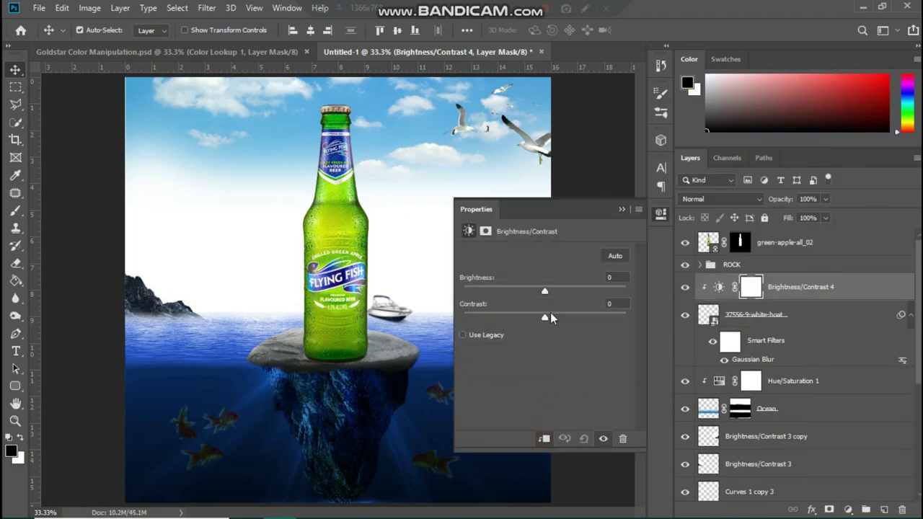
pyautogui.moveTo(534, 292); pyautogui.dragTo(542, 293)
pyautogui.click(544, 439)
pyautogui.click(546, 438)
pyautogui.click(622, 210)
# Step: Move the top stone slightly lower beneath the bottle and collapse the ROCK group
pyautogui.moveTo(347, 342)
pyautogui.mouseDown()
pyautogui.moveTo(347, 332)
pyautogui.moveTo(367, 363)
pyautogui.moveTo(355, 344)
pyautogui.mouseUp()
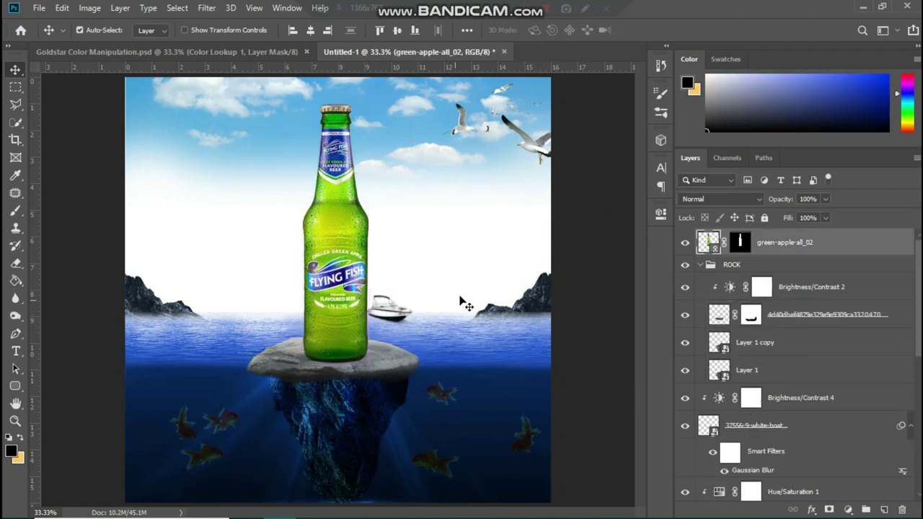
pyautogui.click(700, 265)
# Step: Stamp a soft black brush dot on a new top layer and squash it into a flat ellipse at the bottle's base
pyautogui.click(884, 509)
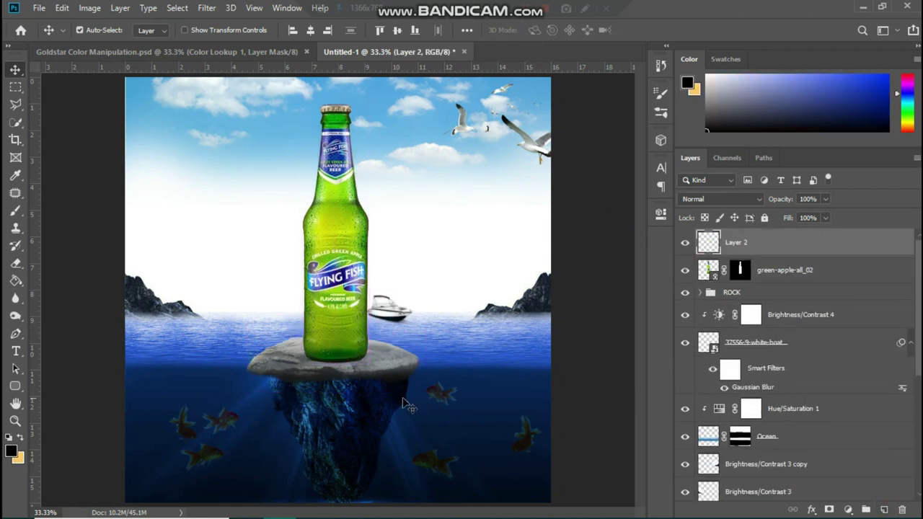
pyautogui.press('b')
pyautogui.click(335, 308)
pyautogui.hotkey('ctrl', 't')
pyautogui.rightClick(336, 296)
pyautogui.click(381, 370)
pyautogui.rightClick(332, 259)
pyautogui.click(367, 319)
pyautogui.moveTo(336, 237); pyautogui.dragTo(335, 355)
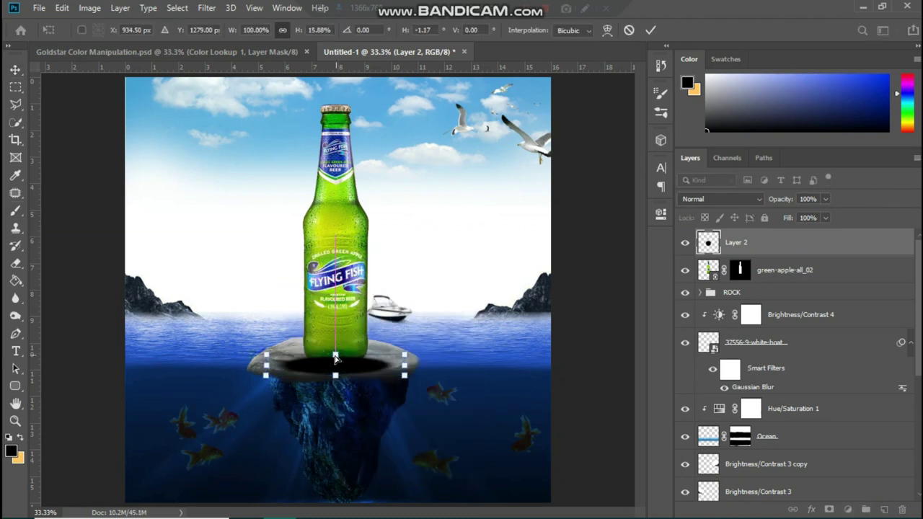
pyautogui.click(651, 30)
# Step: Send the black ellipse layer behind the bottle and resize it to fit as a contact shadow around the bottle's base
pyautogui.hotkey('ctrl', '[')
pyautogui.hotkey('ctrl', 't')
pyautogui.moveTo(297, 31); pyautogui.dragTo(275, 43)
pyautogui.press('Return')
# Step: Convert the shadow on Layer 2 to a smart object and soften it with a Gaussian Blur
pyautogui.rightClick(895, 269)
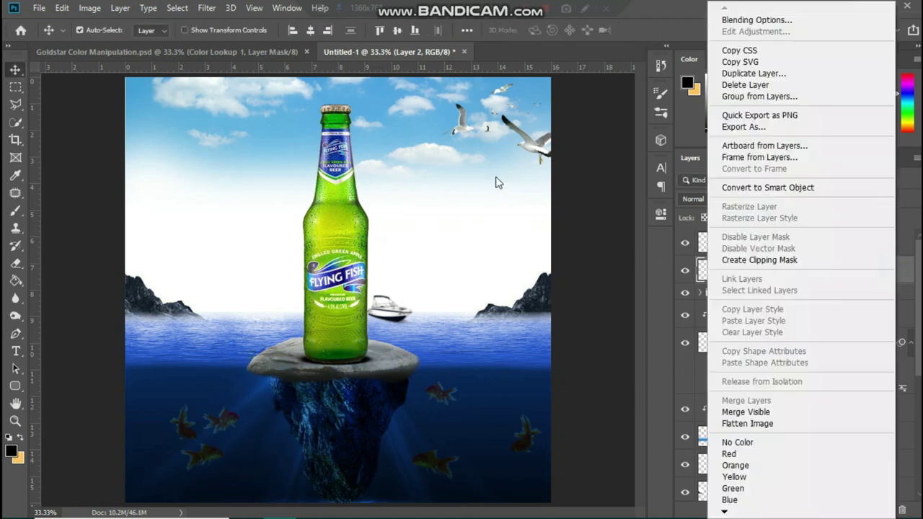
pyautogui.click(743, 188)
pyautogui.click(207, 8)
pyautogui.moveTo(216, 154)
pyautogui.click(404, 205)
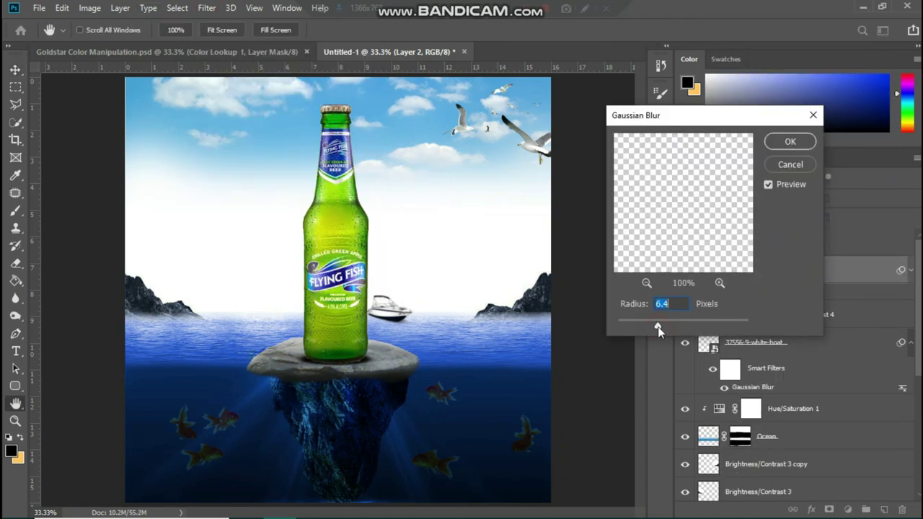
pyautogui.moveTo(646, 326); pyautogui.dragTo(644, 326)
pyautogui.click(790, 141)
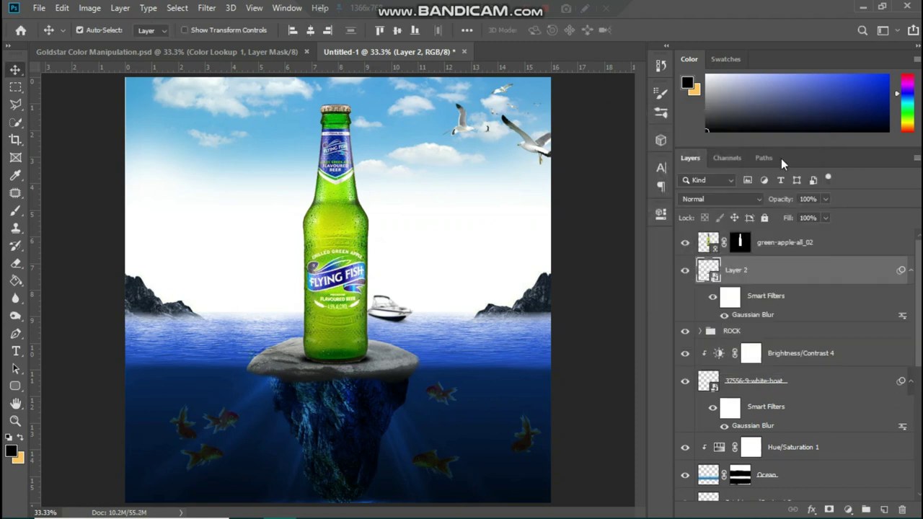
# Step: Rasterize the green-apple-all_02 bottle layer and darken the bottle's base with the Burn tool on Midtones at 47% exposure
pyautogui.click(765, 238)
pyautogui.click(15, 315)
pyautogui.scroll(5, 310, 377)
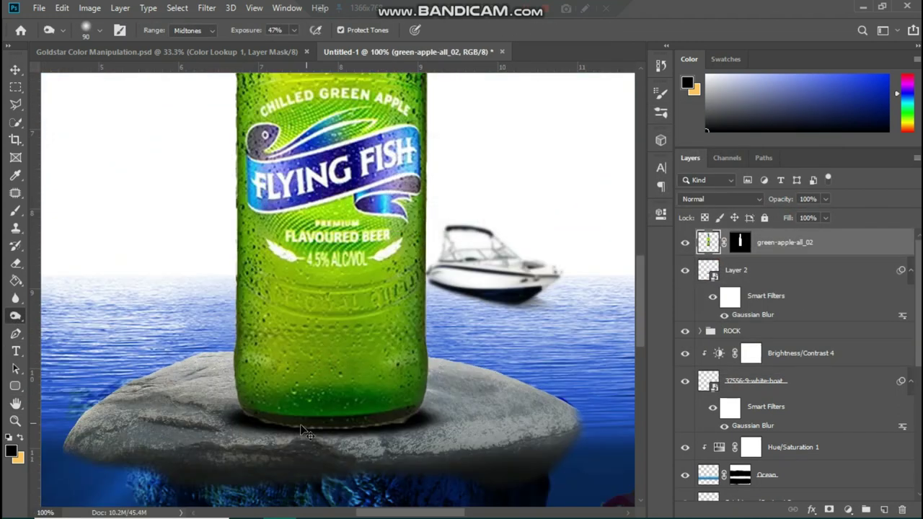
pyautogui.moveTo(409, 451); pyautogui.dragTo(418, 473)
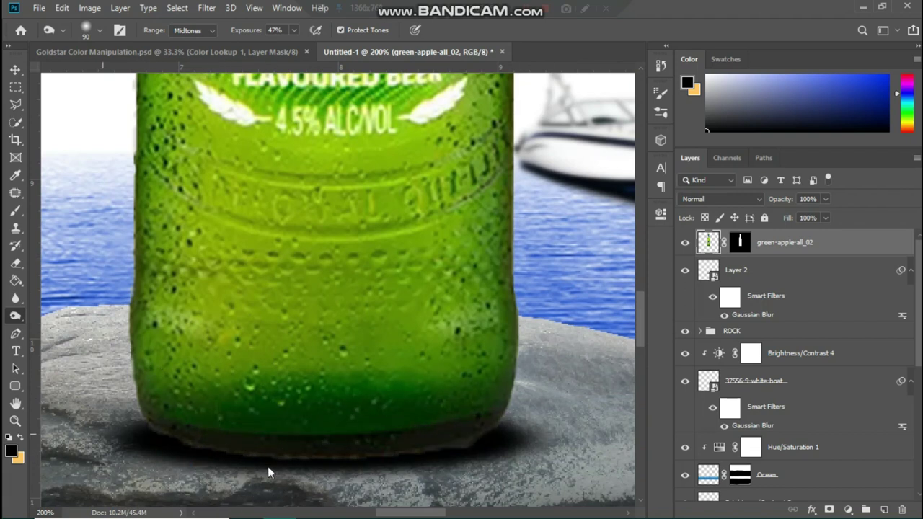
pyautogui.hotkey('ctrl', '-')
pyautogui.hotkey('ctrl', '-')
pyautogui.hotkey('ctrl', '-')
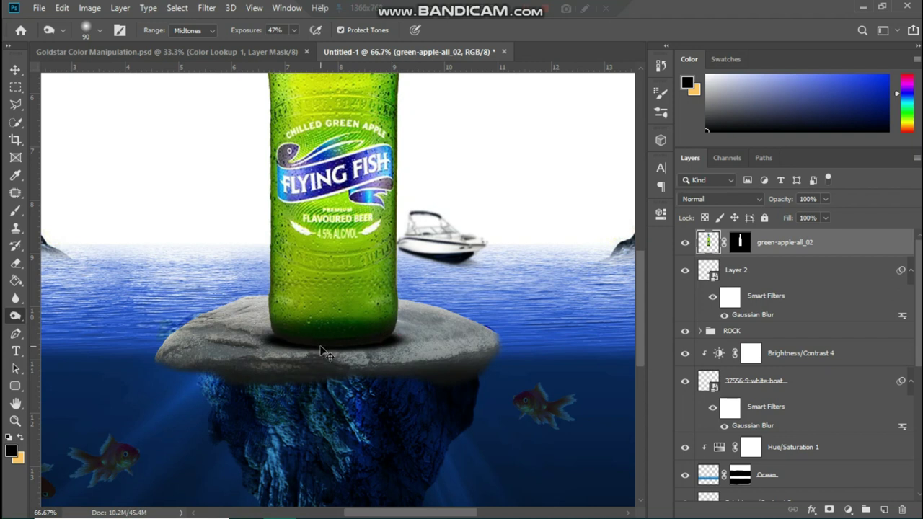
pyautogui.hotkey('ctrl', '-')
pyautogui.hotkey('ctrl', '-')
# Step: Move the group of fish on the rock's left side slightly farther left
pyautogui.press('v')
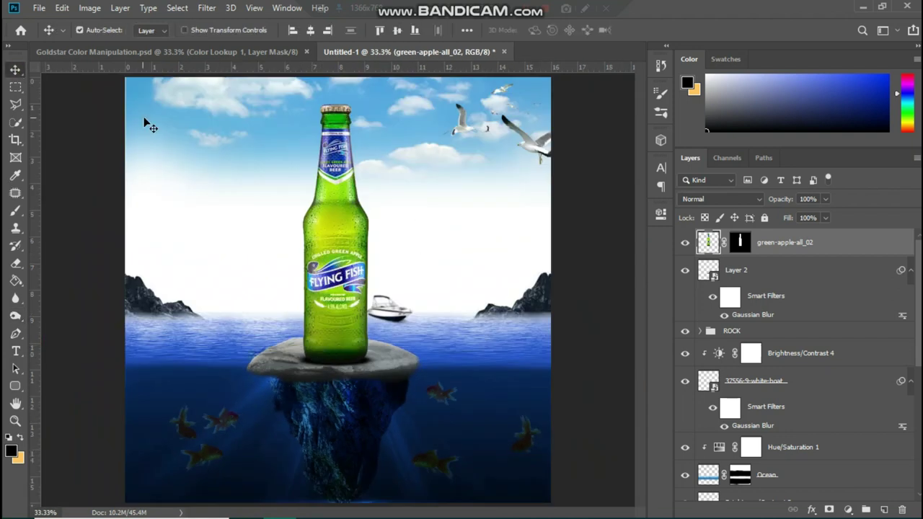
pyautogui.click(161, 169)
pyautogui.moveTo(203, 456); pyautogui.dragTo(180, 456)
# Step: Paint black on the top stone's layer mask with a soft 175 px brush to blend its underside into the submerged rock
pyautogui.click(393, 359)
pyautogui.keyDown('shift'); pyautogui.click(750, 242); pyautogui.keyUp('shift')
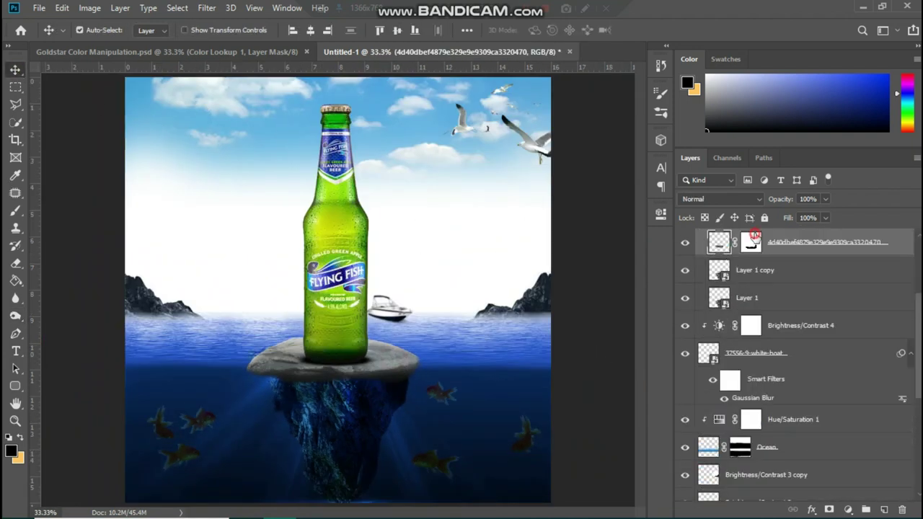
pyautogui.click(751, 242)
pyautogui.press('b')
pyautogui.click(92, 31)
pyautogui.click(119, 101)
pyautogui.click(316, 386)
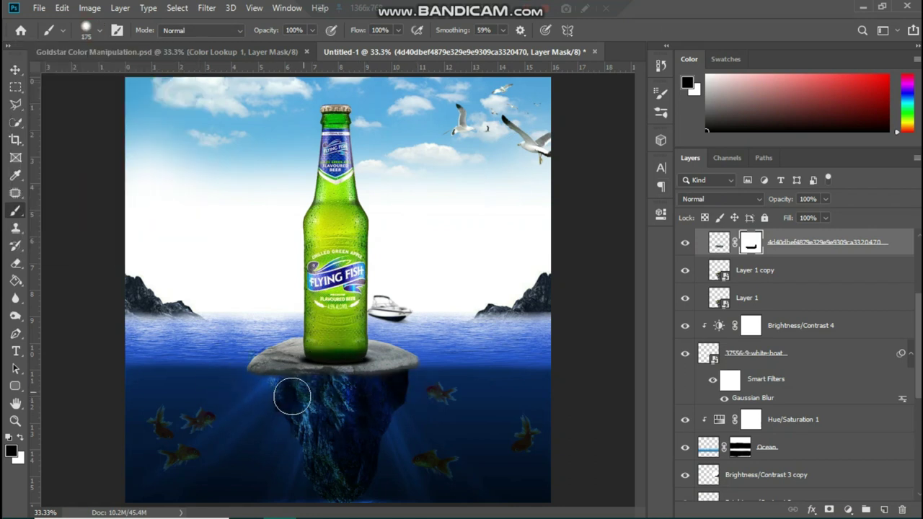
# Step: Darken the lower edge of the top stone with the Burn tool on Midtones at 47% exposure
pyautogui.hotkey('ctrl', '2')
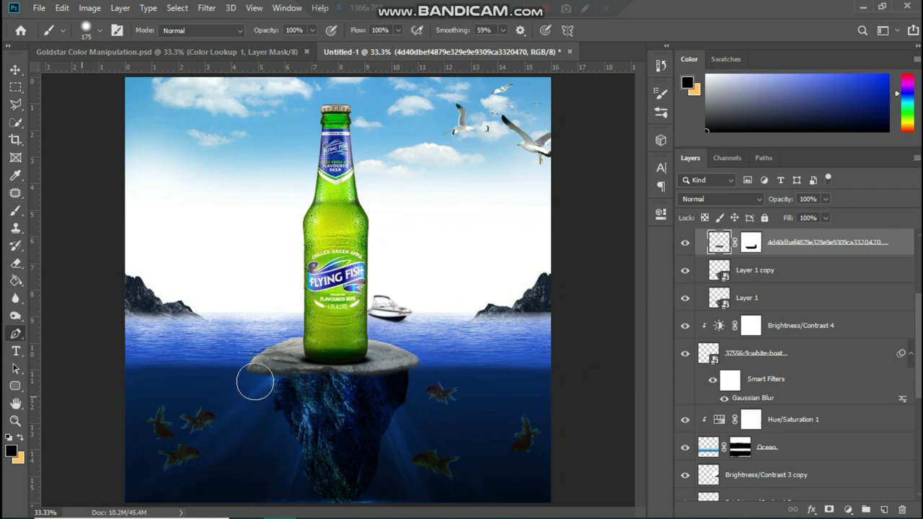
pyautogui.press('o')
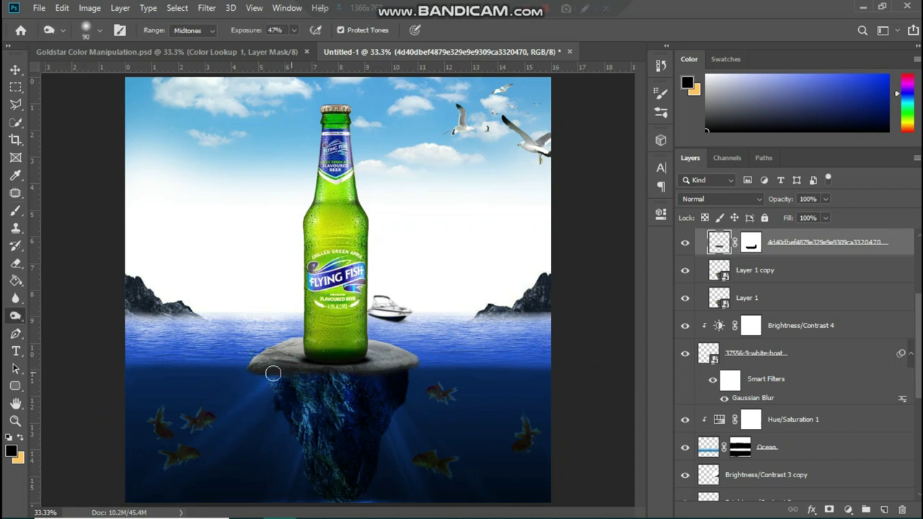
# Step: Sample dark blue from the water as the foreground color and add a new clipped layer at the top of the ROCK group
pyautogui.click(11, 451)
pyautogui.click(233, 385)
pyautogui.press('Return')
pyautogui.click(884, 510)
pyautogui.scroll(2, 820, 354)
pyautogui.hotkey('ctrl', ']')
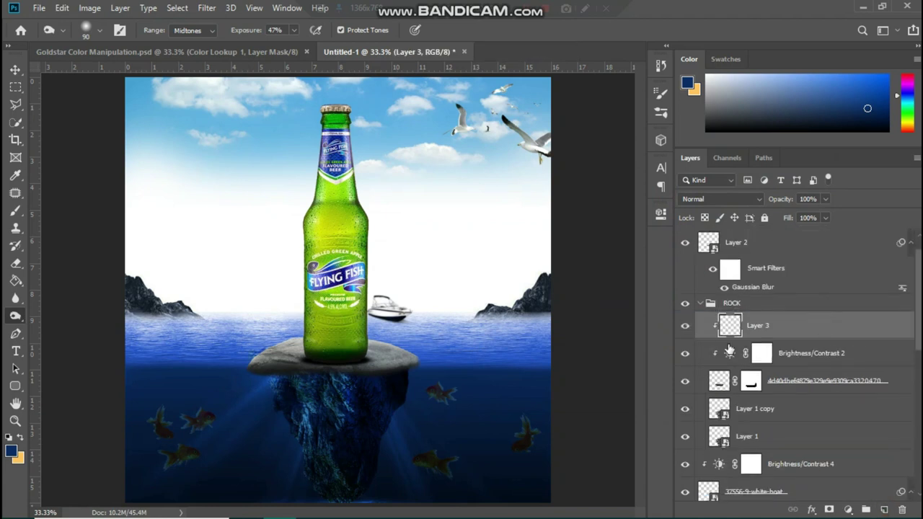
# Step: Merge the Brightness/Contrast 2 adjustment into the top stone layer below it
pyautogui.click(730, 354)
pyautogui.hotkey('ctrl', 'e')
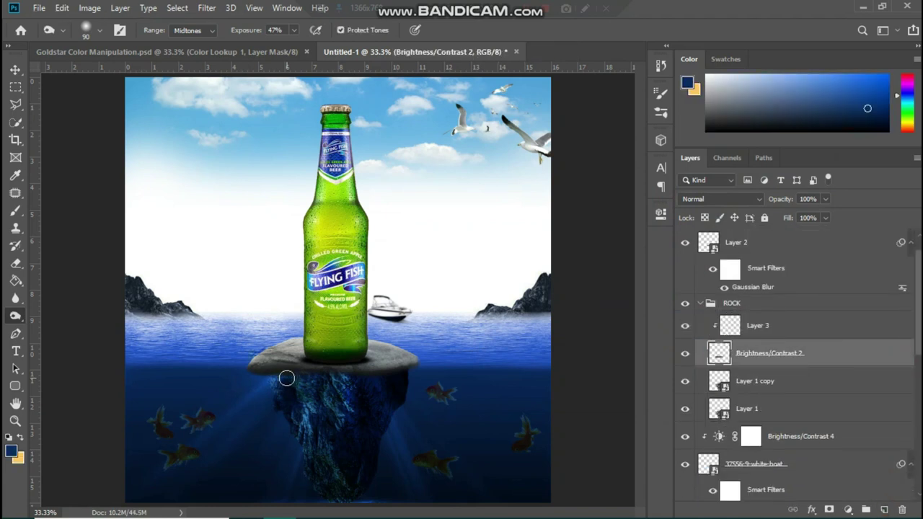
# Step: Try to paint dark blue along the stone's waterline directly on the merged Brightness/Contrast 2 layer with a soft 70 px brush
pyautogui.press('b')
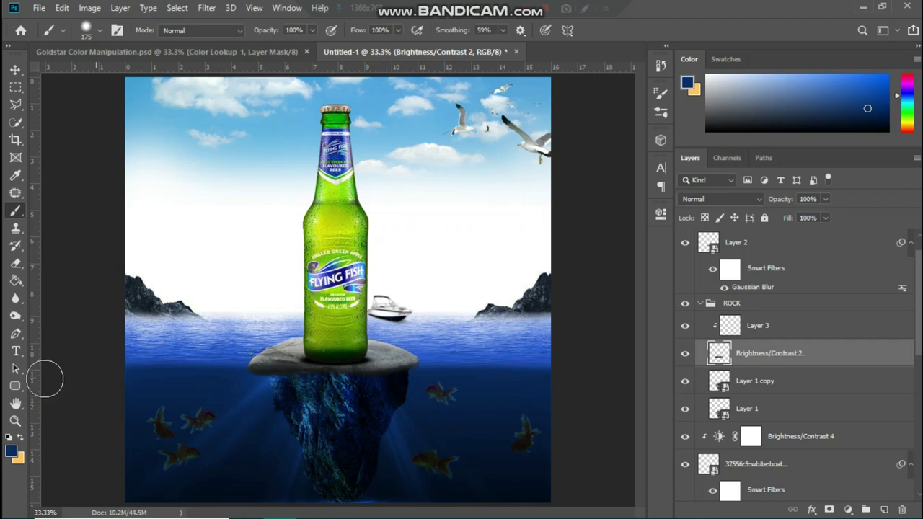
pyautogui.hotkey('ctrl', '+')
pyautogui.click(101, 32)
pyautogui.click(103, 37)
pyautogui.press('[')
pyautogui.press('[')
pyautogui.press('[')
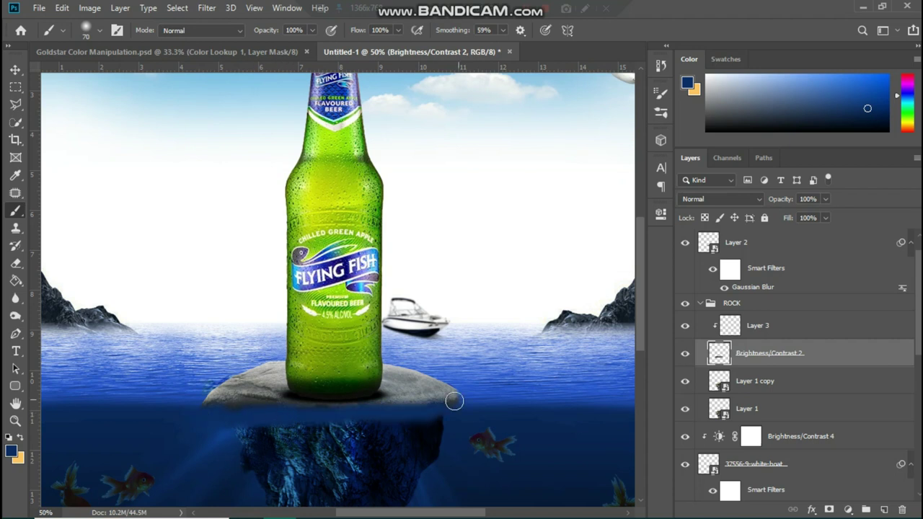
pyautogui.click(722, 199)
# Step: Undo the blue stroke, paint it along the stone's waterline on the clipped Layer 3 instead, and set that layer's blend mode to Screen
pyautogui.click(787, 326)
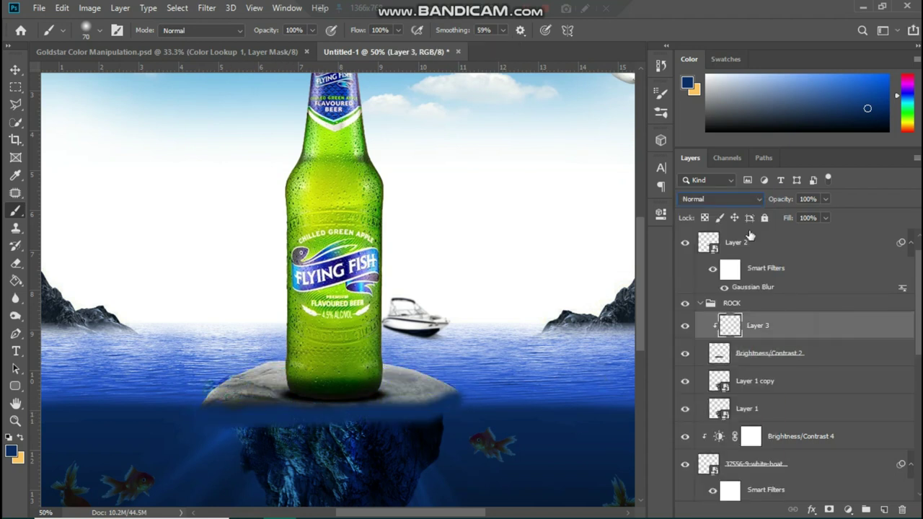
pyautogui.hotkey('ctrl', 'z')
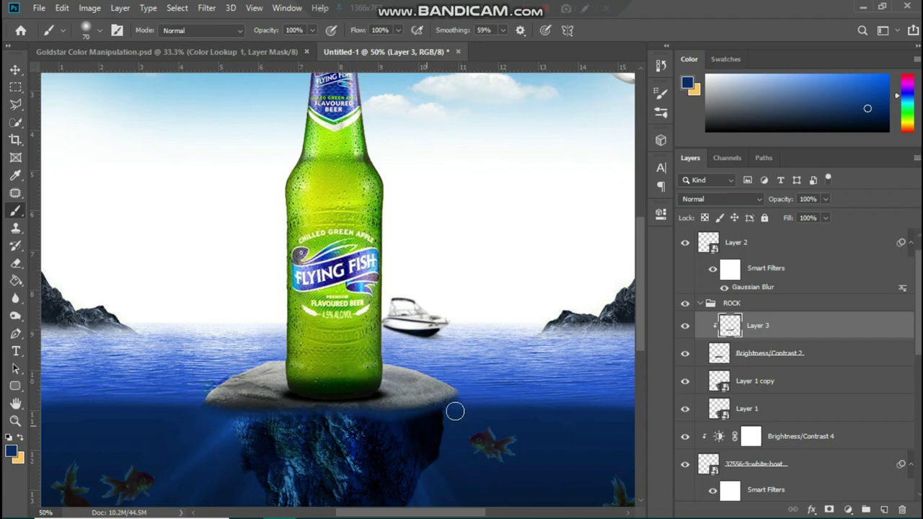
pyautogui.click(721, 199)
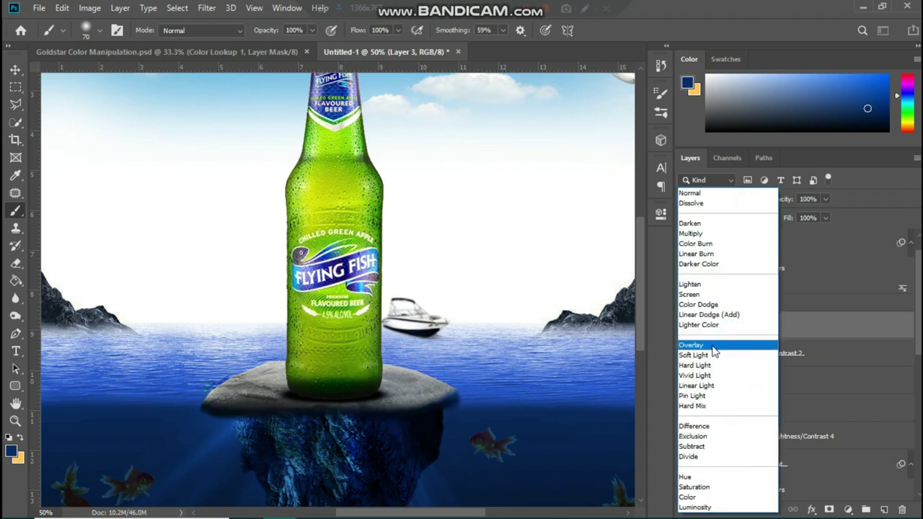
pyautogui.click(719, 294)
pyautogui.click(700, 303)
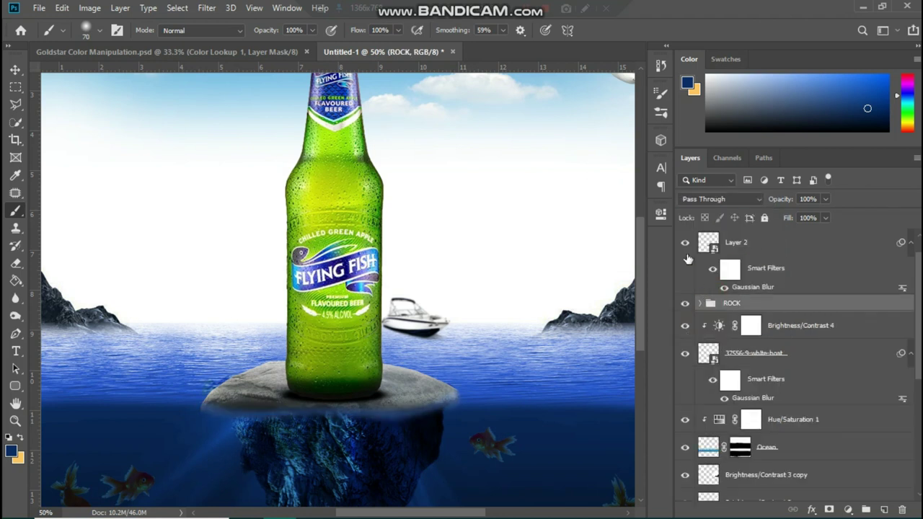
# Step: Place the bubble image as a linked layer above Curves 1 copy 2 and shrink it into the water right of the rock
pyautogui.hotkey('ctrl', '-')
pyautogui.scroll(-4, 794, 360)
pyautogui.press('v')
pyautogui.click(750, 419)
pyautogui.click(39, 8)
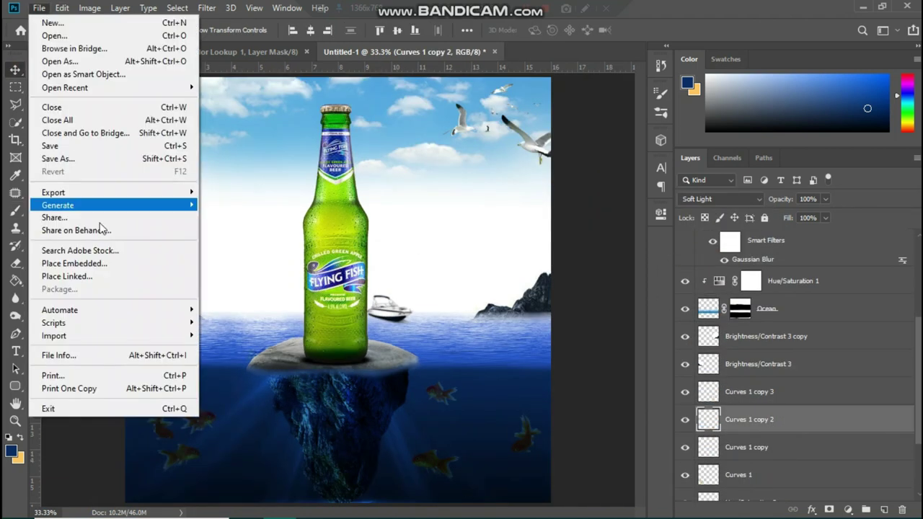
pyautogui.click(67, 277)
pyautogui.scroll(-5, 606, 274)
pyautogui.doubleClick(624, 247)
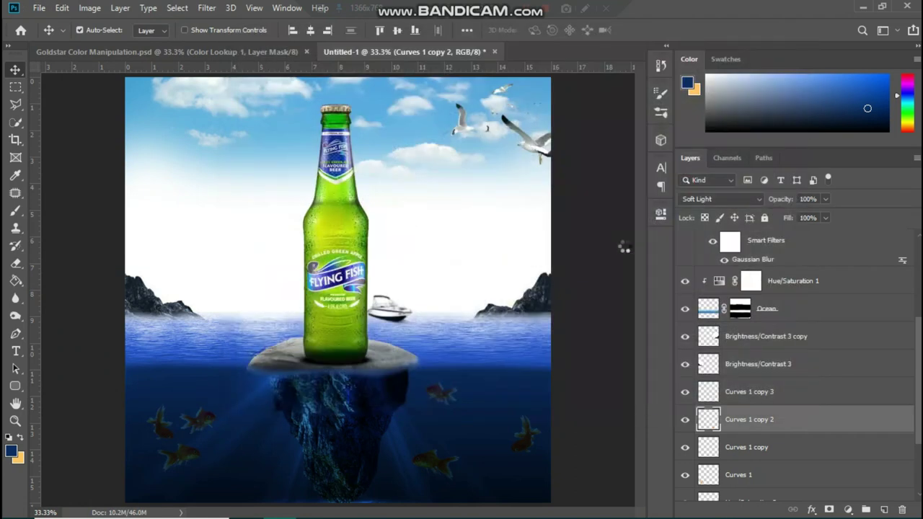
pyautogui.moveTo(124, 94); pyautogui.dragTo(447, 384)
pyautogui.click(518, 32)
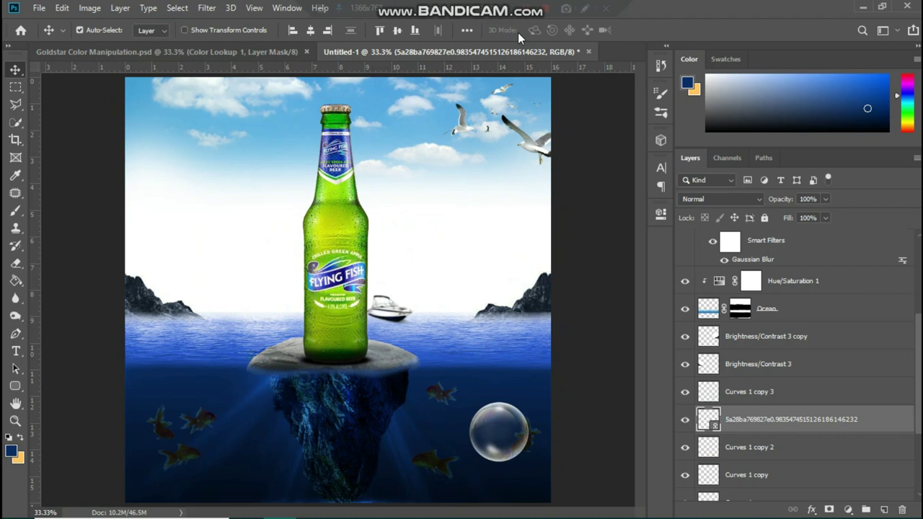
# Step: Set the bubble layer's blend mode to Soft Light and shrink the bubble beside the fish at the rock's lower right
pyautogui.click(722, 199)
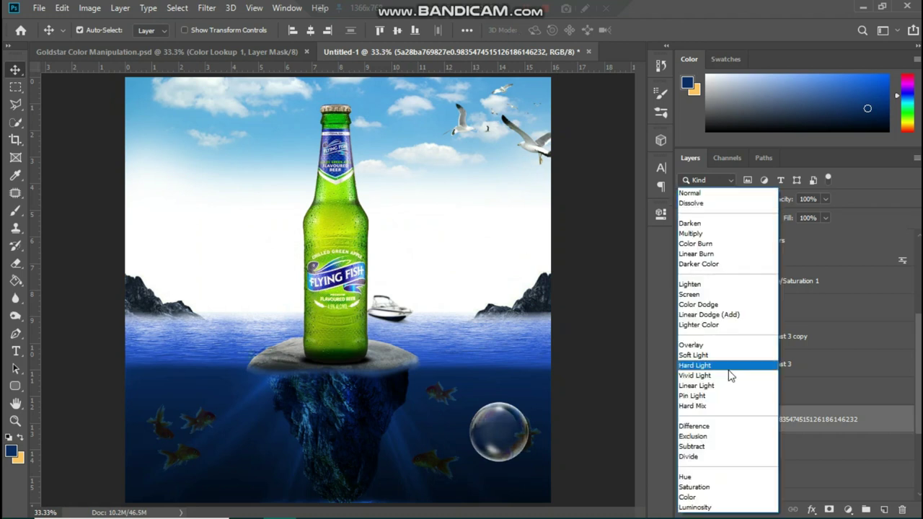
pyautogui.click(711, 353)
pyautogui.hotkey('ctrl', 't')
pyautogui.moveTo(554, 384); pyautogui.dragTo(411, 443)
pyautogui.press('Return')
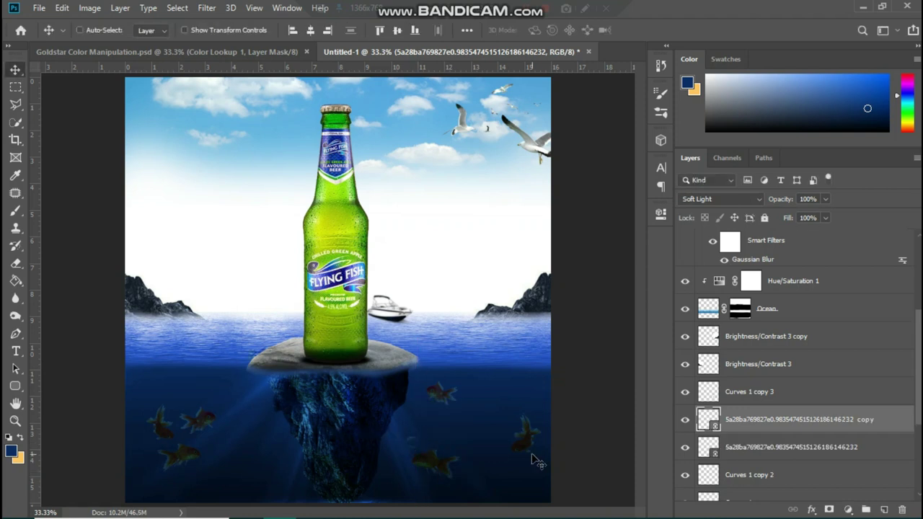
# Step: Resize the duplicated bubble and place another copy of it above the head of the fish at the rock's lower right
pyautogui.hotkey('ctrl', '+')
pyautogui.hotkey('ctrl', '+')
pyautogui.scroll(-8, 523, 318)
pyautogui.hotkey('ctrl', 't')
pyautogui.moveTo(473, 308); pyautogui.dragTo(490, 323)
pyautogui.click(517, 30)
pyautogui.moveTo(509, 408); pyautogui.dragTo(504, 332)
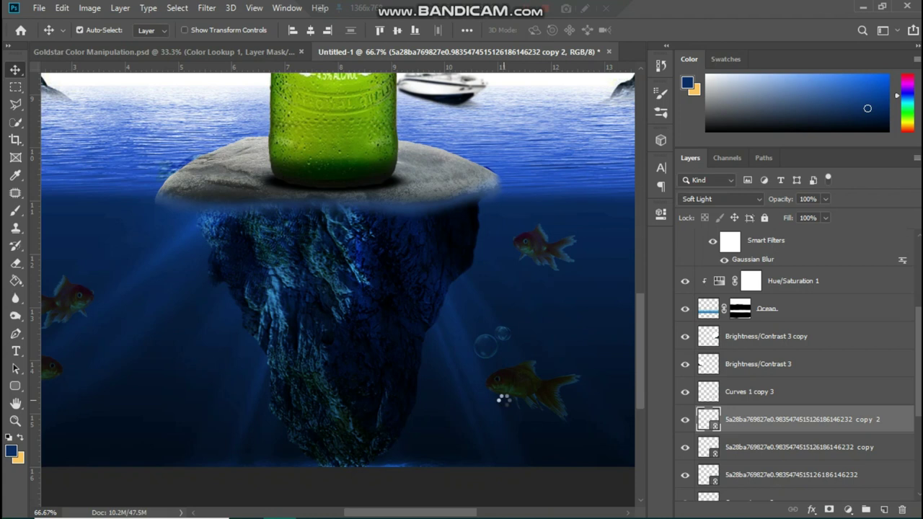
# Step: Add a smaller bubble at the trail's top, merge duplicates of the bubble layers into one layer and set it to Soft Light
pyautogui.moveTo(493, 272); pyautogui.dragTo(497, 282)
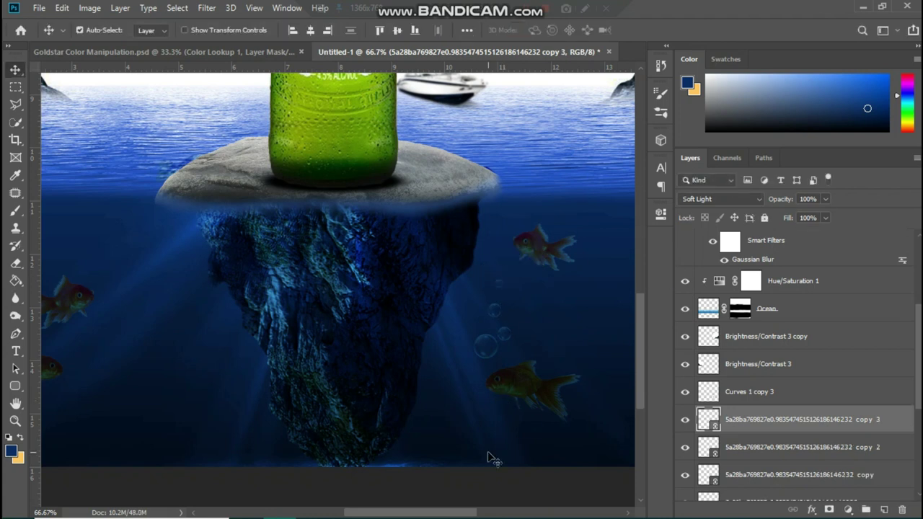
pyautogui.keyDown('shift'); pyautogui.click(895, 476); pyautogui.keyUp('shift')
pyautogui.hotkey('ctrl', 'j')
pyautogui.hotkey('ctrl', 'g')
pyautogui.hotkey('ctrl', 'e')
pyautogui.click(721, 200)
pyautogui.click(718, 364)
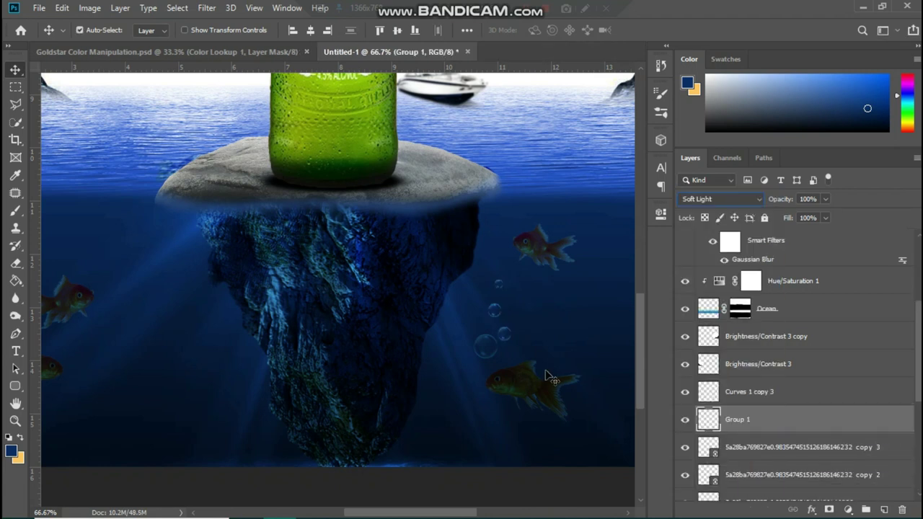
# Step: Move the merged bubble trail to the water just above the upper fish left of the rock
pyautogui.hotkey('ctrl', 't')
pyautogui.moveTo(489, 310); pyautogui.dragTo(79, 261)
pyautogui.click(651, 30)
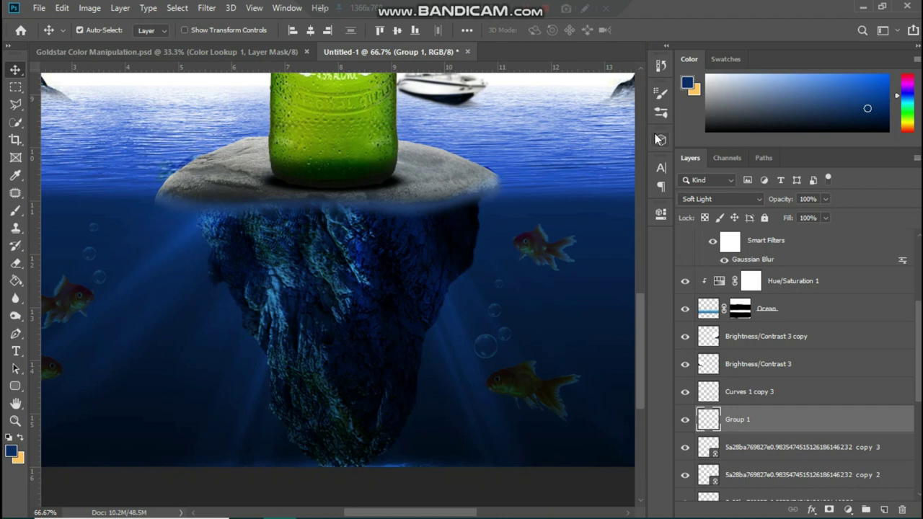
pyautogui.hscroll(1, 548, 214)
pyautogui.hscroll(-3, 404, 246)
pyautogui.hotkey('ctrl', 't')
pyautogui.moveTo(246, 262); pyautogui.dragTo(222, 353)
pyautogui.hotkey('ctrl', 'z')
pyautogui.press('Return')
# Step: Duplicate the Group 1 bubble layer and place the copy by the head of the lower fish left of the rock
pyautogui.hotkey('ctrl', 'j')
pyautogui.moveTo(274, 307); pyautogui.dragTo(216, 348)
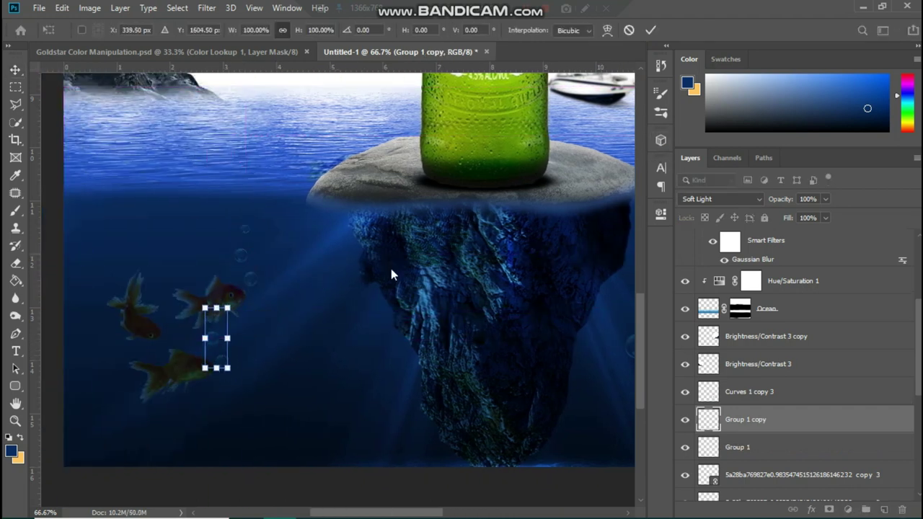
pyautogui.hotkey('ctrl', '0')
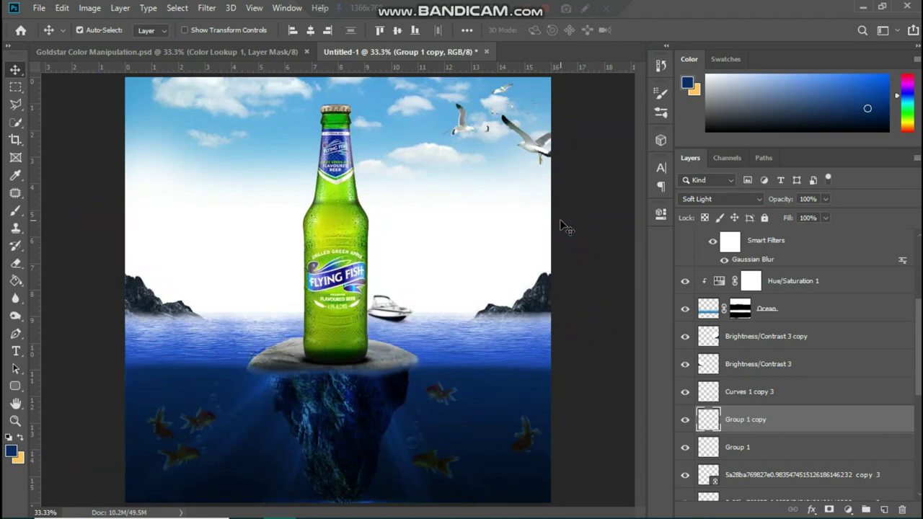
# Step: Shift the mountains slightly along the horizon, bringing the right-hand one further into the picture
pyautogui.moveTo(548, 290); pyautogui.dragTo(534, 279)
pyautogui.moveTo(128, 290); pyautogui.dragTo(135, 291)
pyautogui.click(543, 292)
# Step: Convert the Brightness/Contrast 3 copy and Brightness/Contrast 3 mountain layers to smart objects and apply Gaussian Blur to both
pyautogui.rightClick(889, 333)
pyautogui.click(760, 190)
pyautogui.click(207, 8)
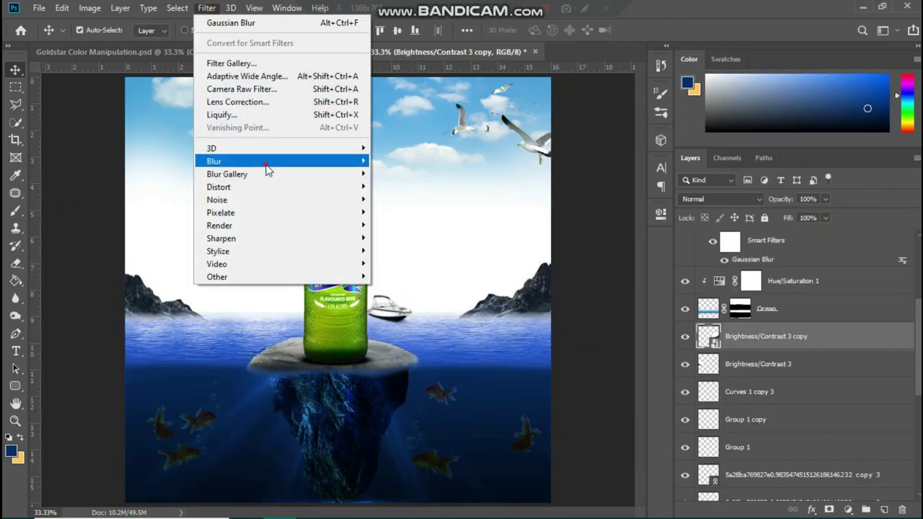
pyautogui.moveTo(267, 168)
pyautogui.click(404, 212)
pyautogui.press('Return')
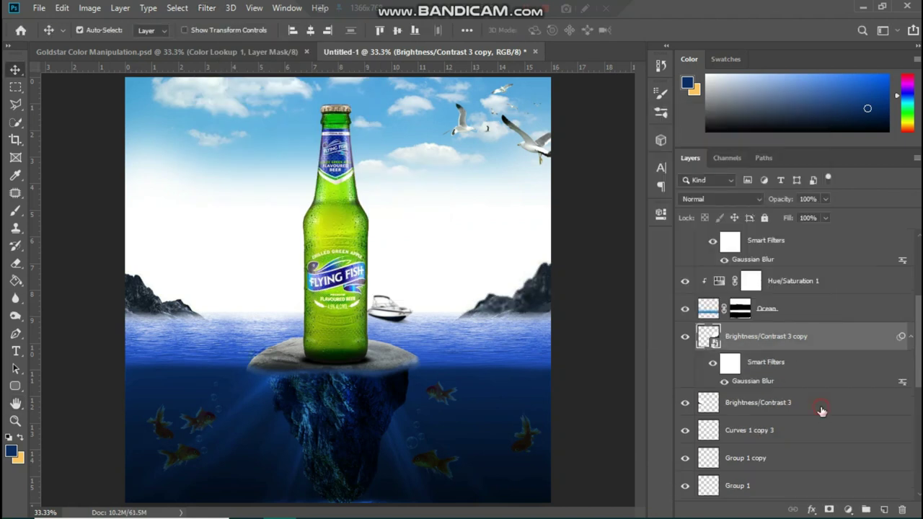
pyautogui.click(909, 336)
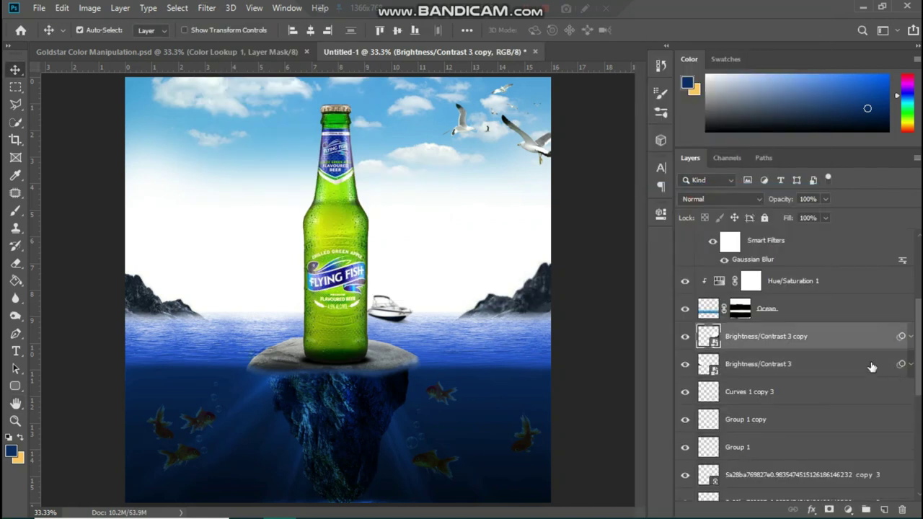
# Step: Shrink the Sea Bird layer and move the birds up into the upper-right corner of the sky
pyautogui.click(535, 149)
pyautogui.hotkey('ctrl', 't')
pyautogui.moveTo(561, 165); pyautogui.dragTo(538, 125)
pyautogui.click(519, 31)
pyautogui.hotkey('ctrl', 'z')
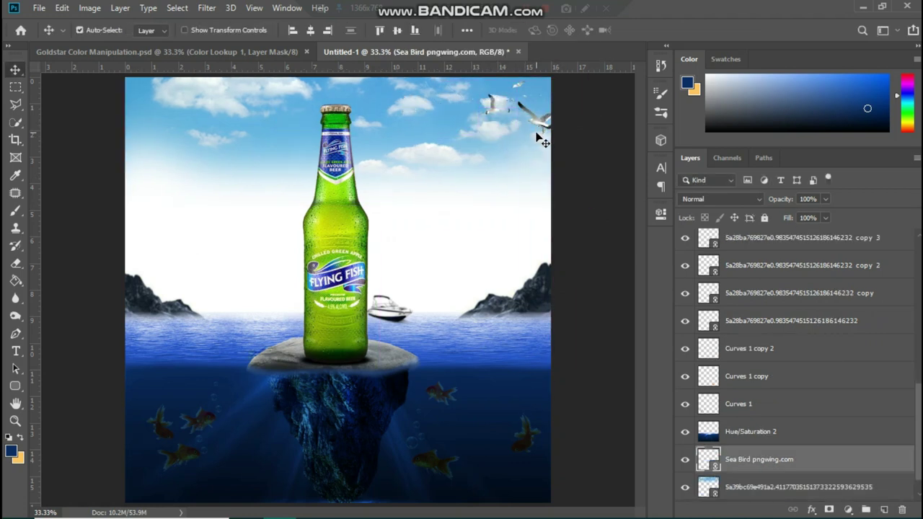
# Step: Place the butterflies-2649292_1920 image above the green-apple-all_02 layer, scaled to about 8.5%, left of the bottle
pyautogui.scroll(10, 710, 359)
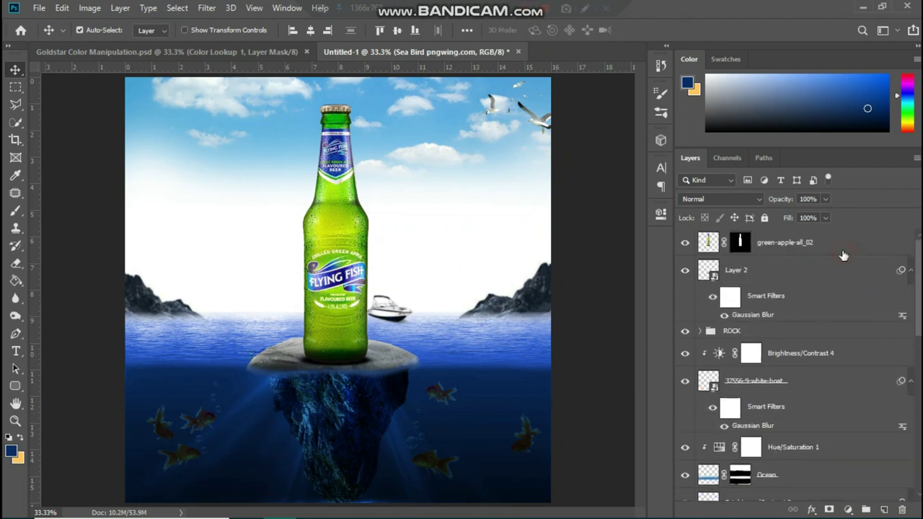
pyautogui.click(39, 8)
pyautogui.click(73, 286)
pyautogui.scroll(-5, 520, 255)
pyautogui.scroll(-15, 523, 261)
pyautogui.doubleClick(521, 256)
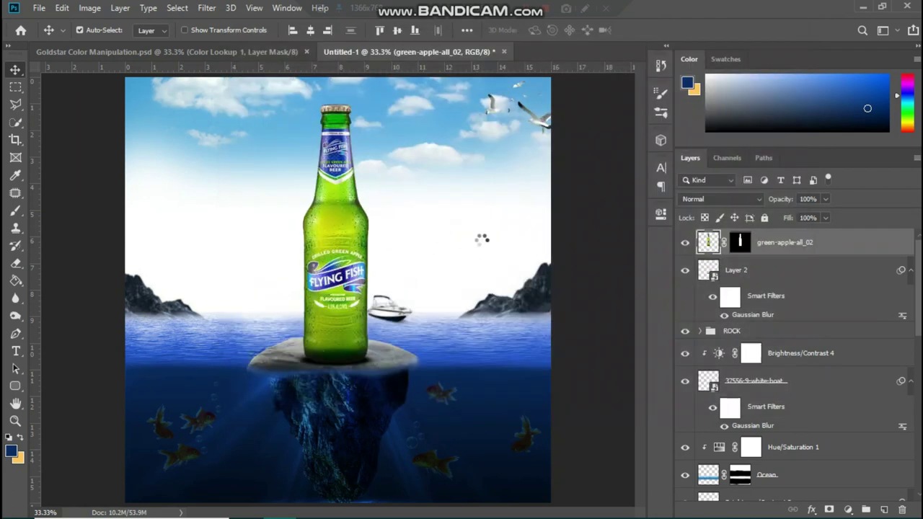
pyautogui.moveTo(505, 486); pyautogui.dragTo(266, 269)
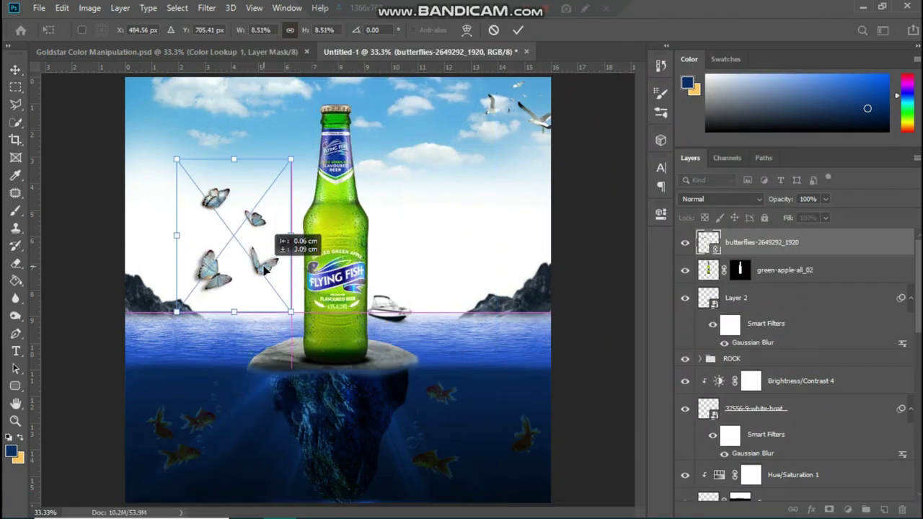
pyautogui.press('Return')
# Step: Make three copies of the butterflies layer, hide the lower ones, rasterize copy 3 and erase all but its small upper-right butterfly
pyautogui.hotkey('ctrl', 'j')
pyautogui.hotkey('ctrl', 'j')
pyautogui.hotkey('ctrl', 'j')
pyautogui.moveTo(686, 328); pyautogui.dragTo(685, 270)
pyautogui.press('e')
pyautogui.click(268, 266)
pyautogui.click(456, 217)
pyautogui.moveTo(272, 261); pyautogui.dragTo(153, 282)
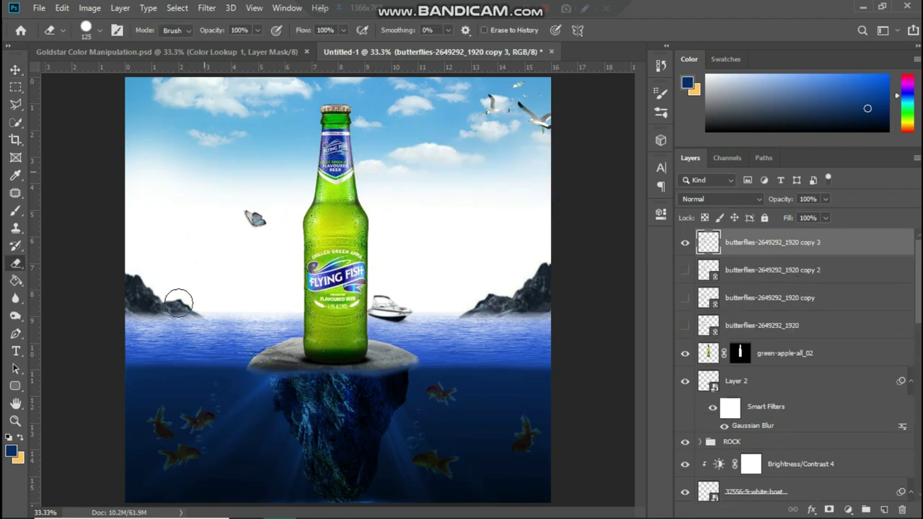
# Step: Move the remaining butterfly onto the bottle's right shoulder, enlarging and rotating it so its wings point away from the glass
pyautogui.press('v')
pyautogui.moveTo(255, 219); pyautogui.dragTo(383, 222)
pyautogui.hotkey('ctrl', 't')
pyautogui.press('Return')
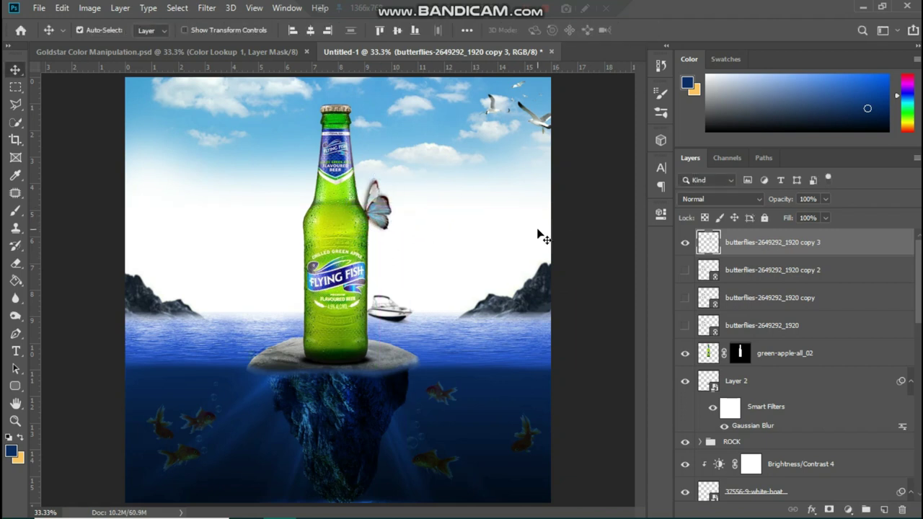
# Step: Contract the selection around the butterfly on the bottle's shoulder
pyautogui.click(177, 8)
pyautogui.moveTo(202, 202)
pyautogui.click(314, 238)
pyautogui.press('Return')
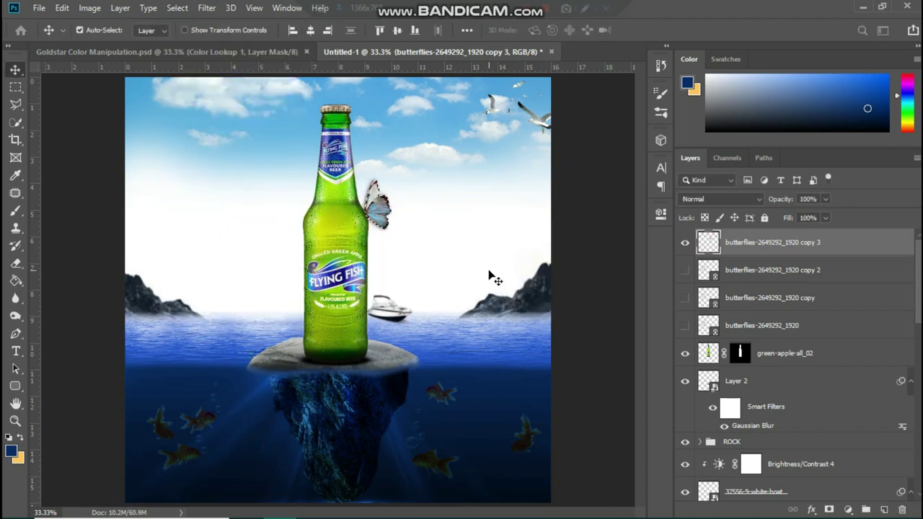
# Step: Contract the butterfly selection twice more so its edge sits inside the soft shadow around the wings
pyautogui.hotkey('ctrl', '+')
pyautogui.hotkey('ctrl', '+')
pyautogui.scroll(3, 534, 252)
pyautogui.hotkey('ctrl', '+')
pyautogui.hotkey('ctrl', '+')
pyautogui.click(177, 8)
pyautogui.moveTo(237, 204)
pyautogui.click(332, 240)
pyautogui.click(525, 272)
pyautogui.click(206, 8)
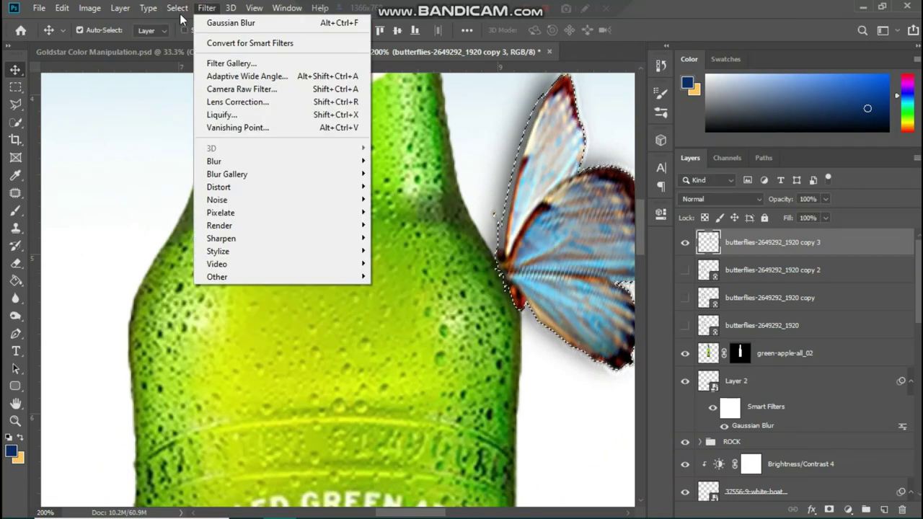
pyautogui.click(326, 238)
pyautogui.click(528, 267)
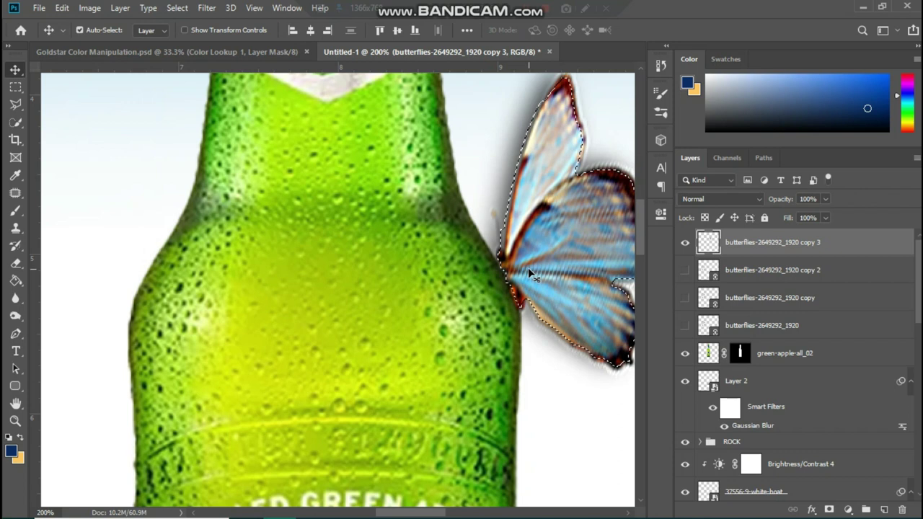
# Step: Invert the selection, delete the shadow surrounding the butterfly and deselect
pyautogui.hotkey('ctrl', 'shift', 'i')
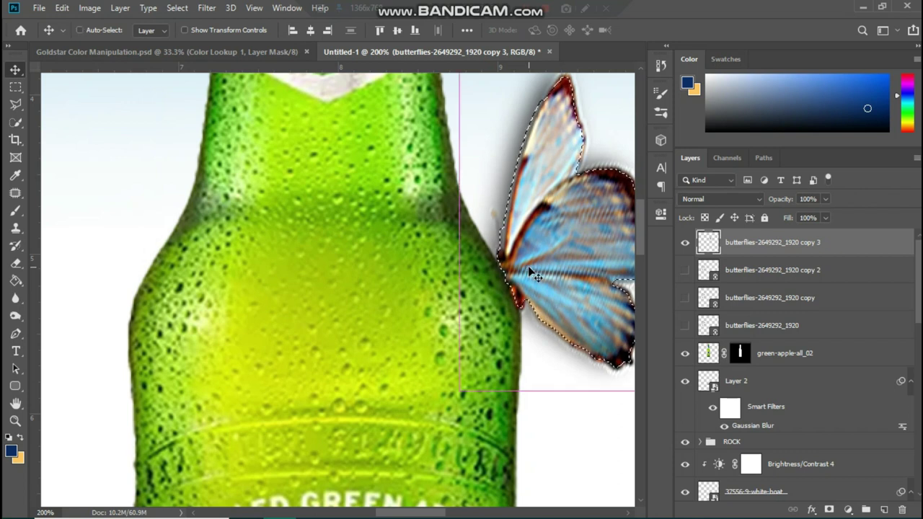
pyautogui.press('Delete')
pyautogui.hotkey('ctrl', 'd')
pyautogui.hotkey('ctrl', '0')
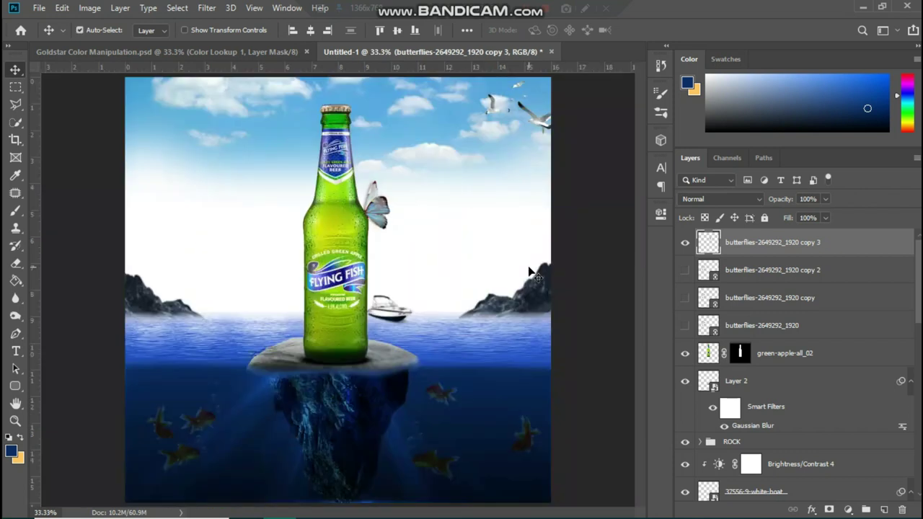
# Step: Hide butterflies copy 3, show and rasterize copy 2, and erase all but one of its butterflies
pyautogui.scroll(3, 395, 219)
pyautogui.scroll(-3, 484, 254)
pyautogui.click(685, 243)
pyautogui.click(685, 270)
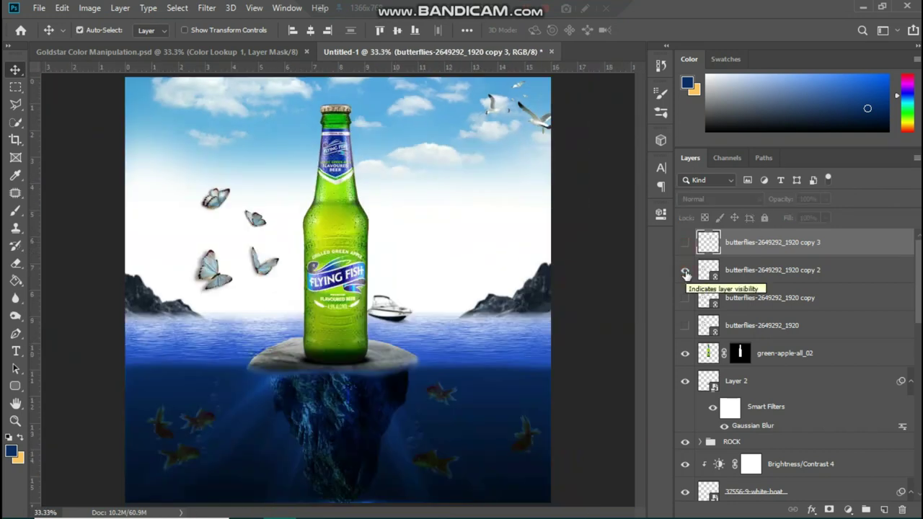
pyautogui.click(759, 275)
pyautogui.press('e')
pyautogui.click(241, 219)
pyautogui.click(453, 218)
pyautogui.moveTo(257, 220)
pyautogui.mouseDown()
pyautogui.moveTo(224, 219)
pyautogui.moveTo(219, 201)
pyautogui.moveTo(213, 264)
pyautogui.moveTo(193, 279)
pyautogui.mouseUp()
# Step: Try to transform the second butterfly to a smaller size and perch it on the bottle cap
pyautogui.hotkey('ctrl', 't')
pyautogui.moveTo(266, 264); pyautogui.dragTo(278, 216)
pyautogui.press('Return')
pyautogui.hotkey('ctrl', 't')
pyautogui.rightClick(274, 210)
pyautogui.click(317, 378)
pyautogui.press('Return')
pyautogui.hotkey('ctrl', 't')
pyautogui.moveTo(293, 212); pyautogui.dragTo(324, 103)
pyautogui.click(647, 31)
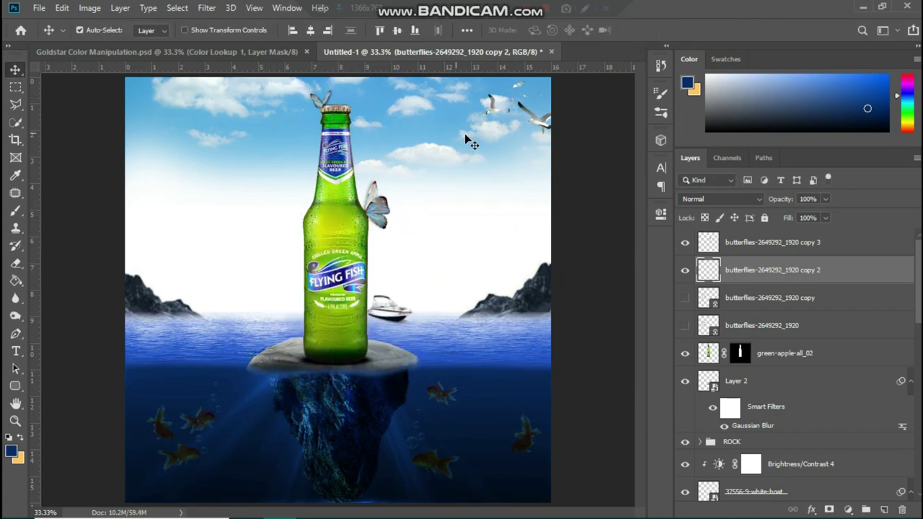
# Step: Delete butterflies copy 2 and the two hidden butterflies layers beneath it
pyautogui.press('Delete')
pyautogui.press('Delete')
pyautogui.press('Delete')
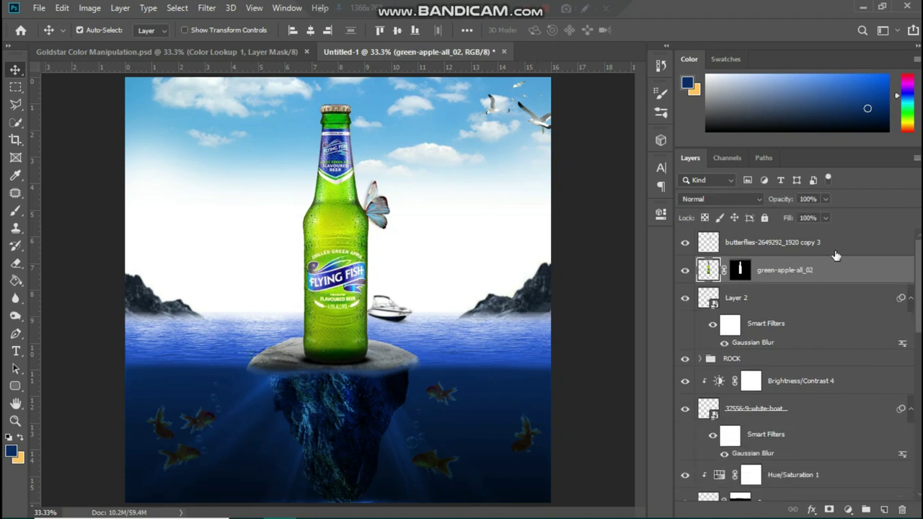
# Step: Place the palm leaf image as a new layer above butterflies-2649292_1920 copy 3
pyautogui.click(834, 250)
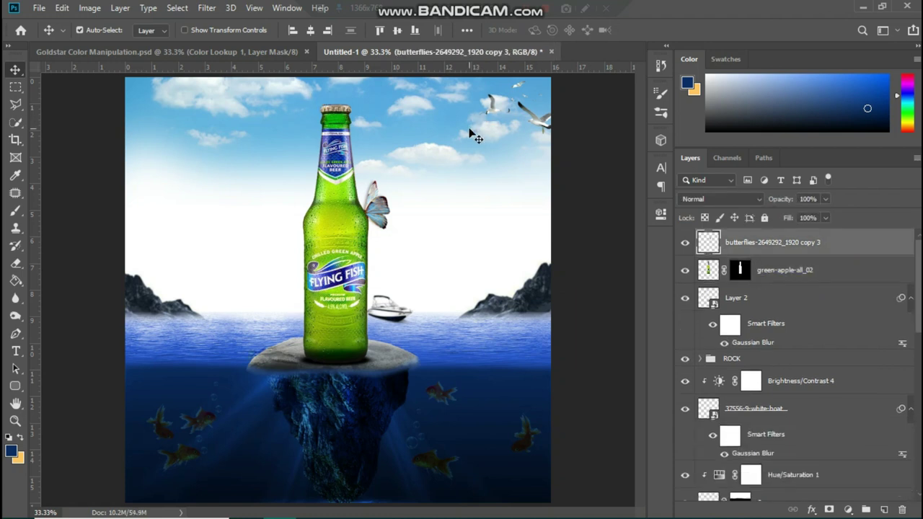
pyautogui.click(38, 8)
pyautogui.click(65, 277)
pyautogui.doubleClick(440, 124)
# Step: Scale, rotate and position the palm leaf so it hangs into the sky from the canvas's upper-left corner
pyautogui.moveTo(551, 103); pyautogui.dragTo(401, 234)
pyautogui.moveTo(463, 231); pyautogui.dragTo(469, 394)
pyautogui.moveTo(333, 352); pyautogui.dragTo(196, 104)
pyautogui.moveTo(322, 123); pyautogui.dragTo(275, 138)
pyautogui.moveTo(306, 138); pyautogui.dragTo(208, 119)
pyautogui.moveTo(135, 115); pyautogui.dragTo(217, 145)
pyautogui.moveTo(328, 154); pyautogui.dragTo(337, 168)
pyautogui.moveTo(173, 150); pyautogui.dragTo(161, 125)
pyautogui.click(519, 30)
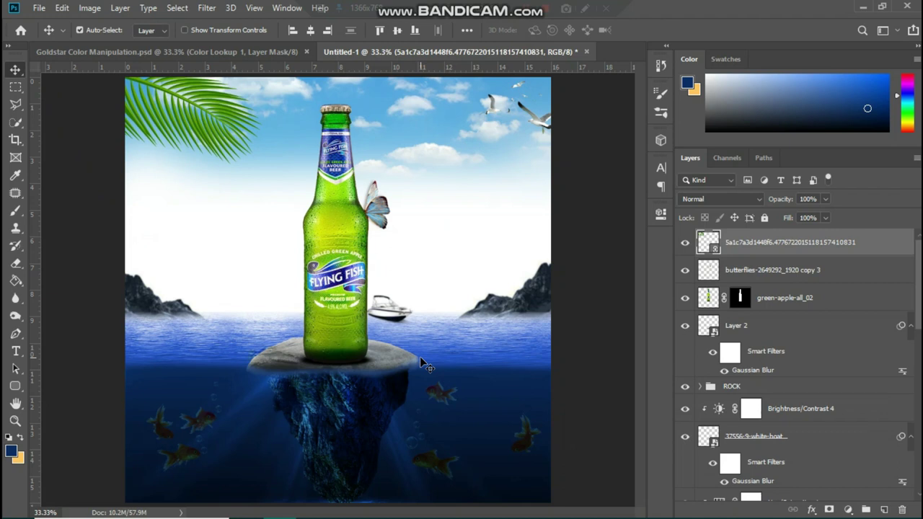
# Step: Add a Color Lookup adjustment layer above the palm leaf and load a first 3DLUT preset
pyautogui.click(847, 509)
pyautogui.click(847, 433)
pyautogui.click(570, 255)
pyautogui.click(577, 72)
# Step: Preview the 3DLUT presets one after another, through Crisp_Winter.look and Kodak 5218 Kodak 2395 to TensionGreen.3DL
pyautogui.press('Down')
pyautogui.press('Down')
pyautogui.press('Down')
pyautogui.press('Down')
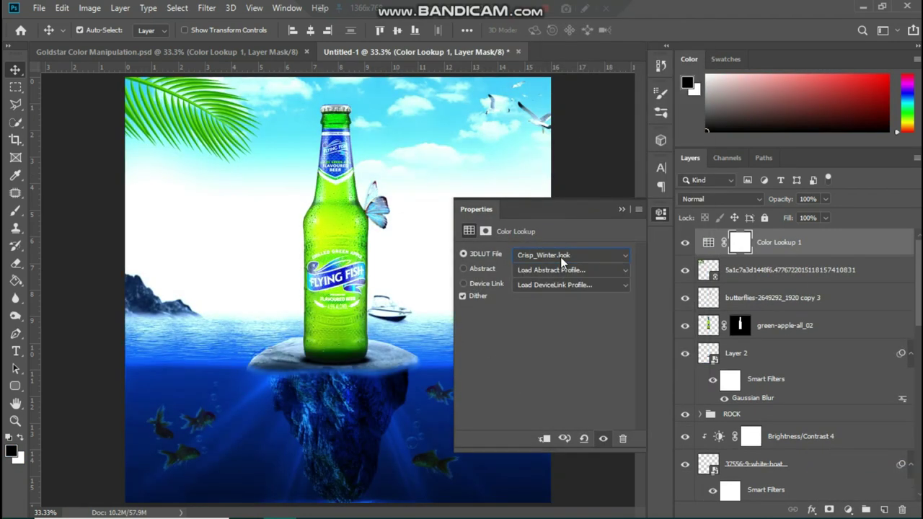
pyautogui.press('Down')
pyautogui.press('Down')
pyautogui.press('Down')
pyautogui.press('Down')
pyautogui.press('Down')
pyautogui.press('Down')
pyautogui.press('Down')
pyautogui.press('Down')
pyautogui.press('Down')
pyautogui.press('Down')
pyautogui.press('Down')
pyautogui.press('Down')
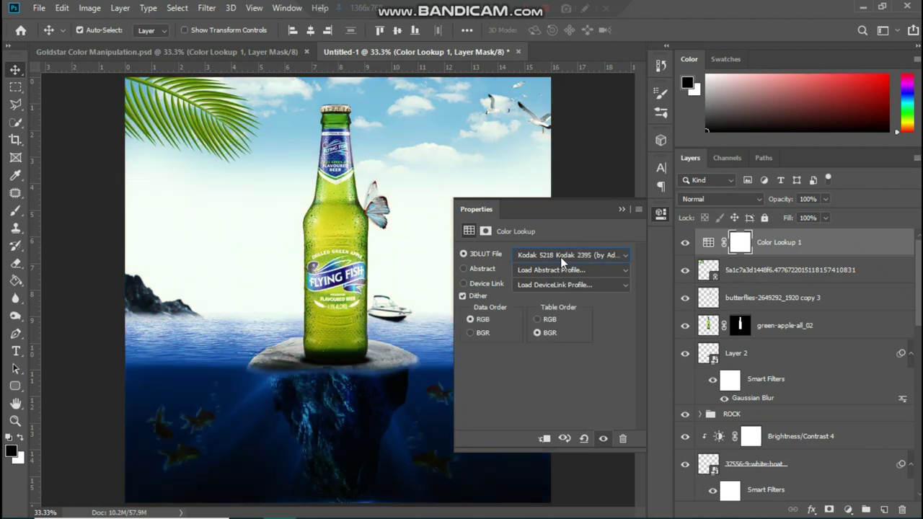
pyautogui.press('Down')
pyautogui.press('Down')
pyautogui.press('Down')
pyautogui.press('Down')
pyautogui.press('Down')
pyautogui.press('Down')
# Step: Set the Color Lookup layer's 3DLUT to FallColors.look, then duplicate the layer and set the copy's to 3Strip.look
pyautogui.click(561, 257)
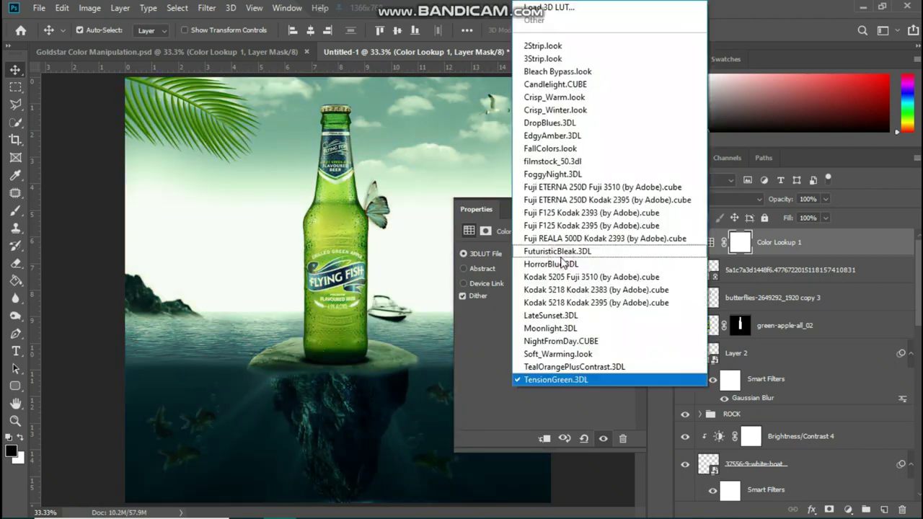
pyautogui.click(554, 148)
pyautogui.hotkey('ctrl', 'j')
pyautogui.click(712, 243)
pyautogui.click(520, 252)
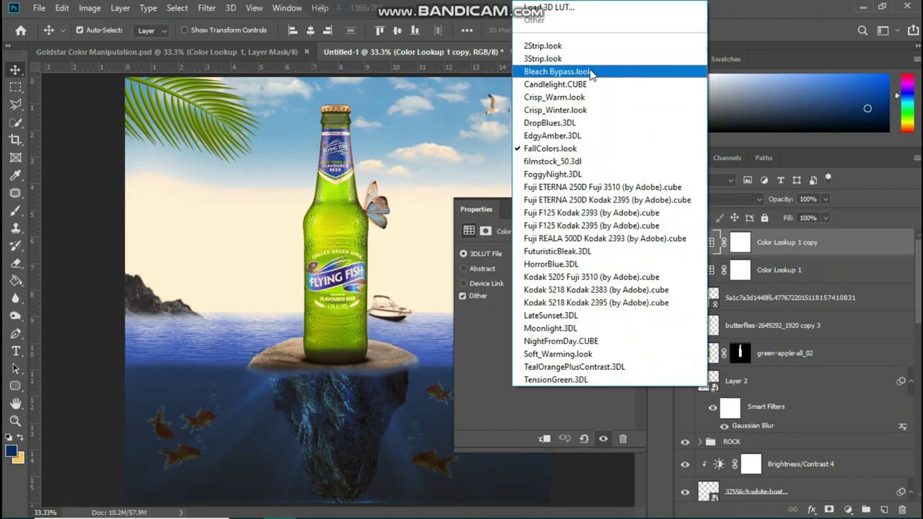
pyautogui.click(545, 58)
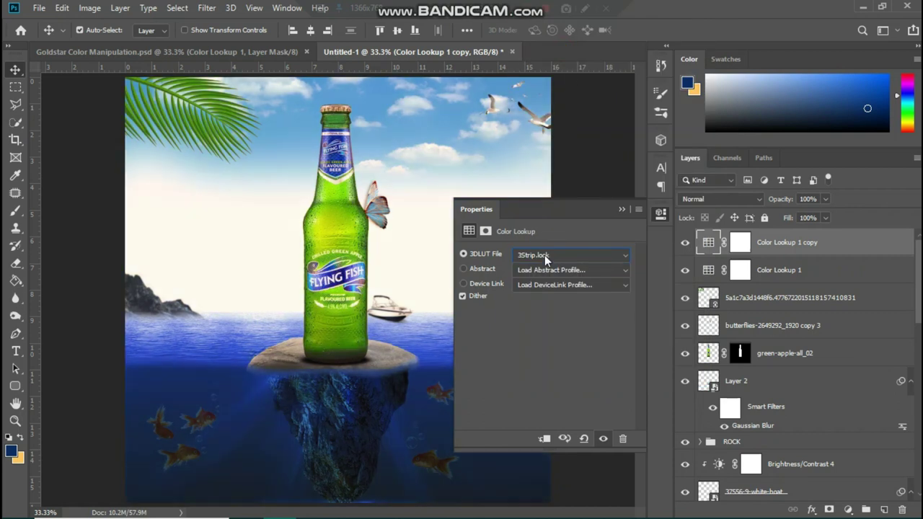
pyautogui.click(621, 210)
pyautogui.click(685, 270)
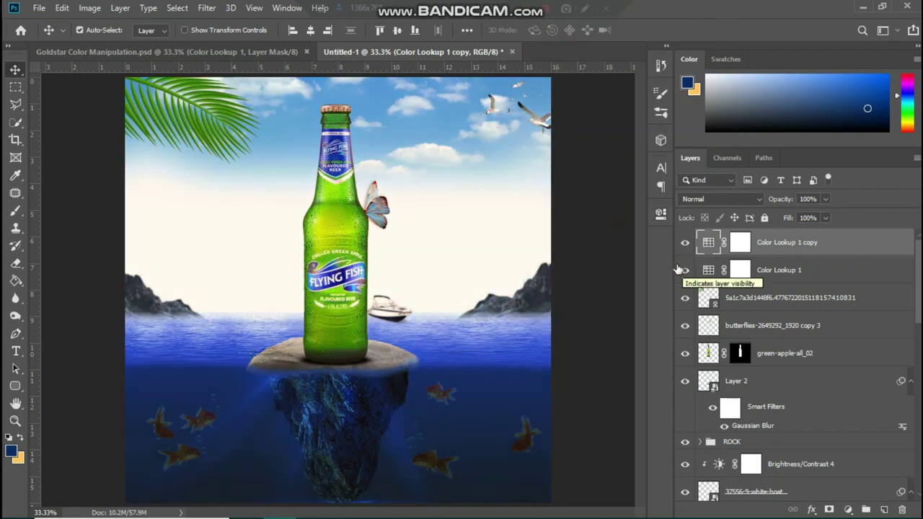